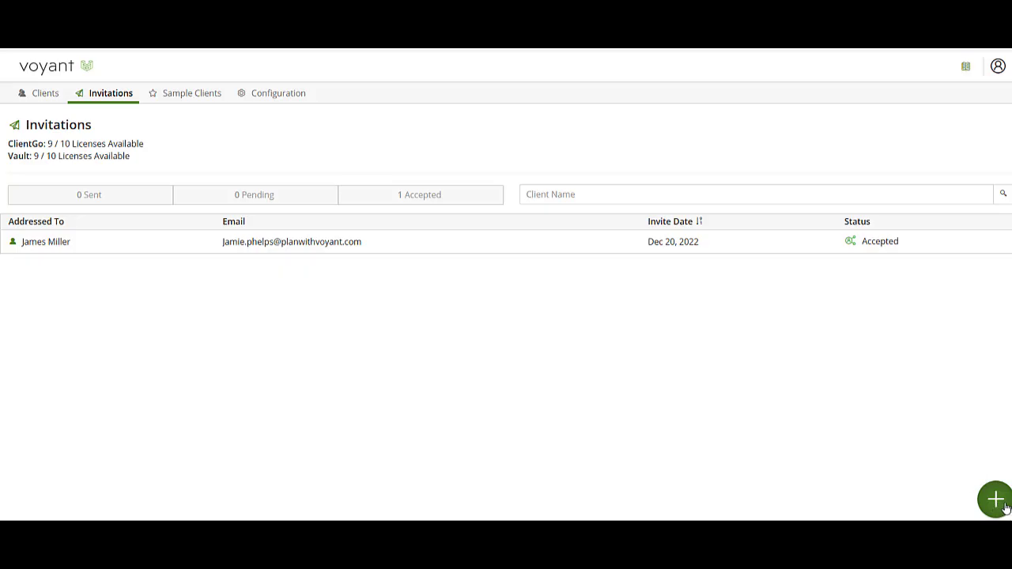
Start a new client invitation with the client's full name and e-mail address.
left_click(998, 499)
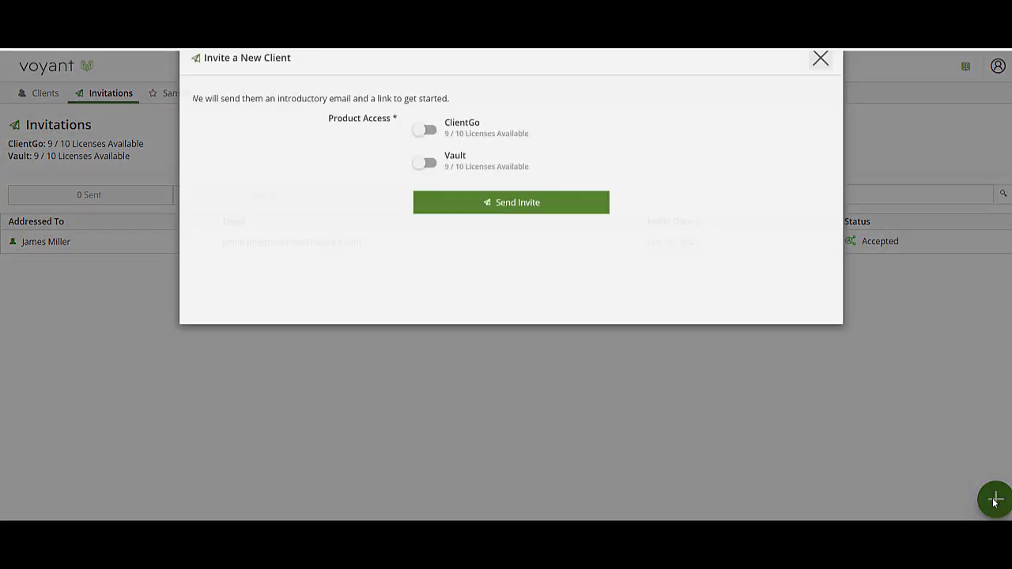
left_click(488, 177)
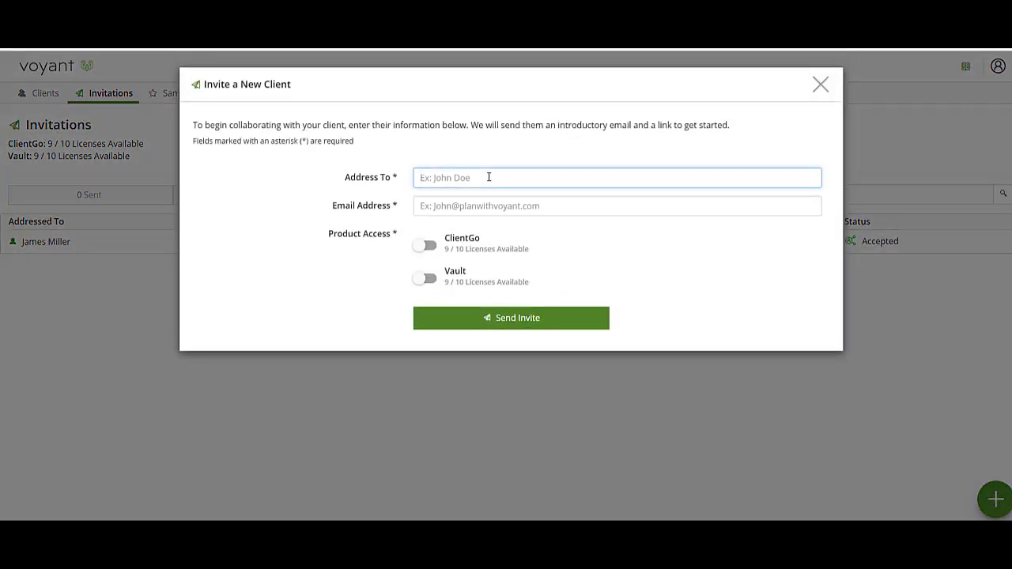
key("Tab")
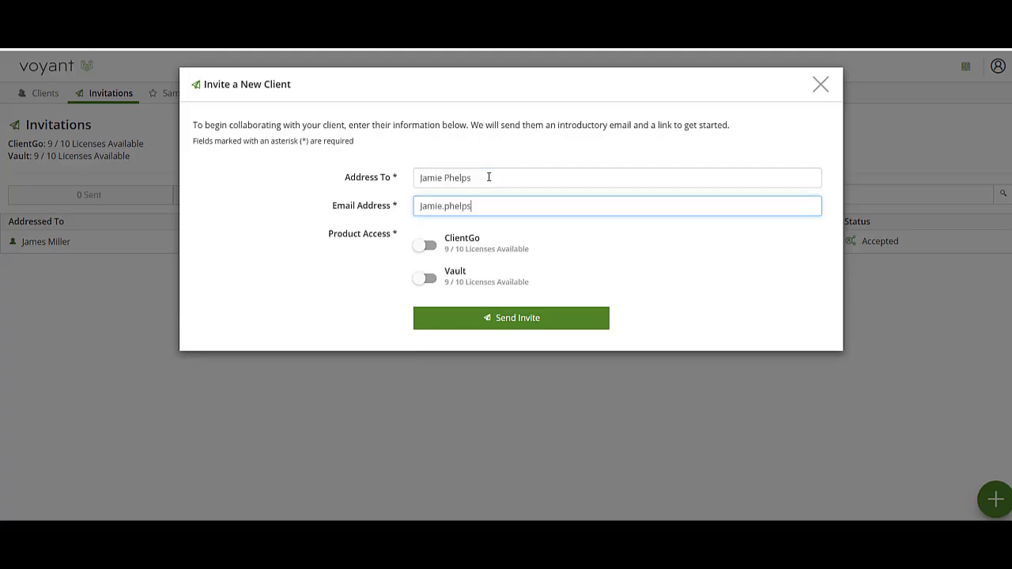
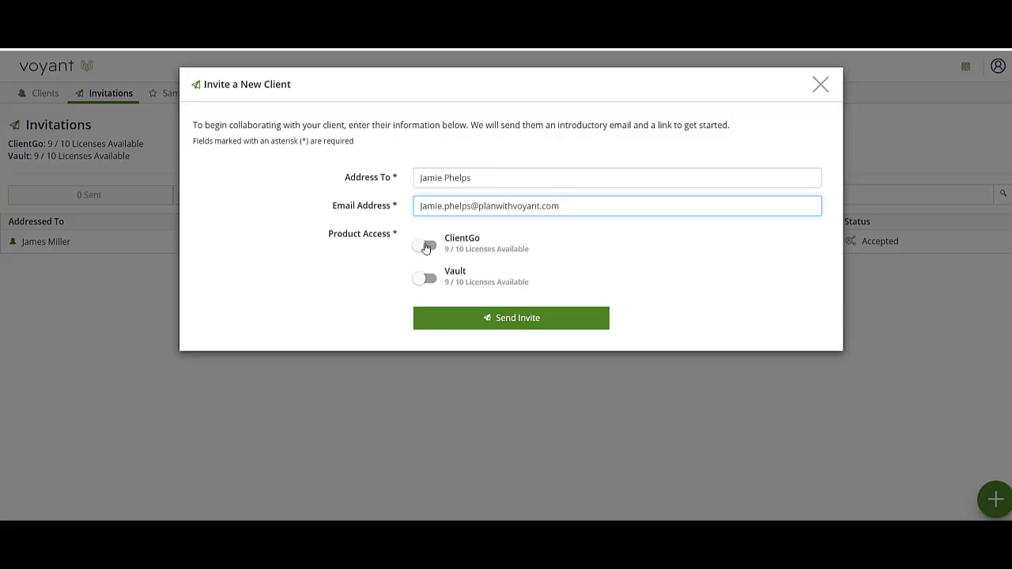
Grant ClientGo-only access, leaving Vault off, and send the invitation.
left_click(425, 249)
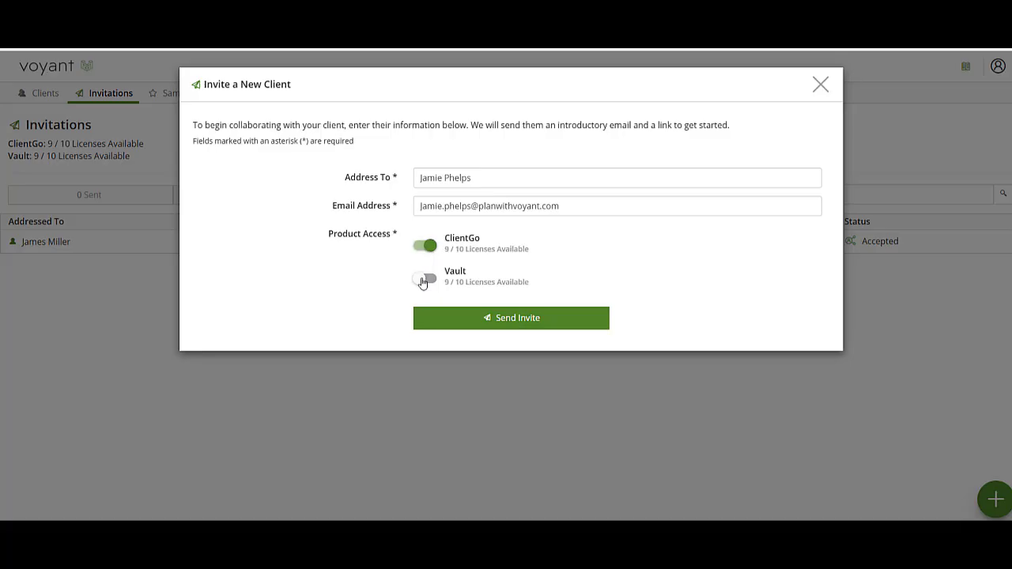
left_click(423, 279)
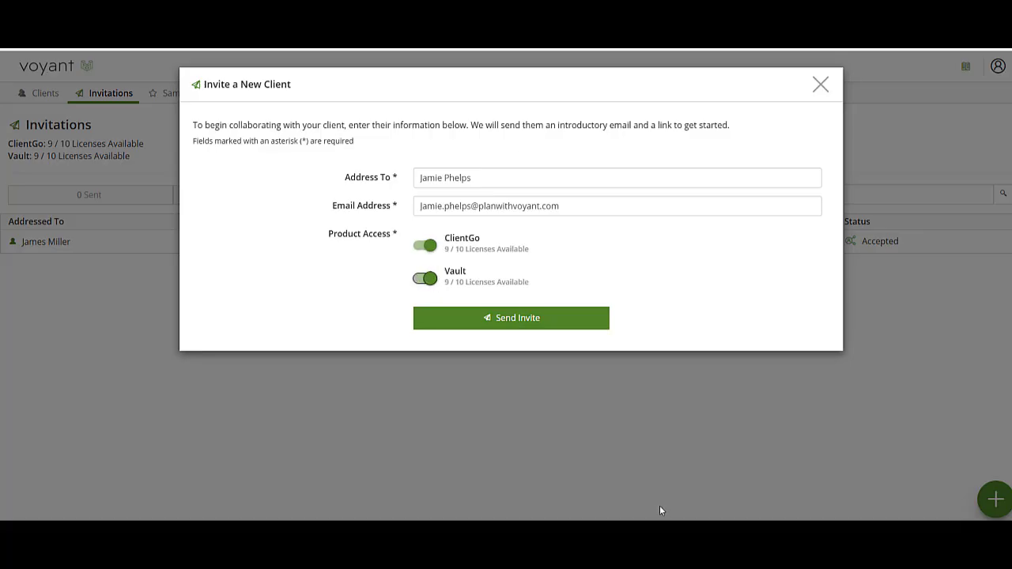
left_click(423, 281)
left_click(485, 325)
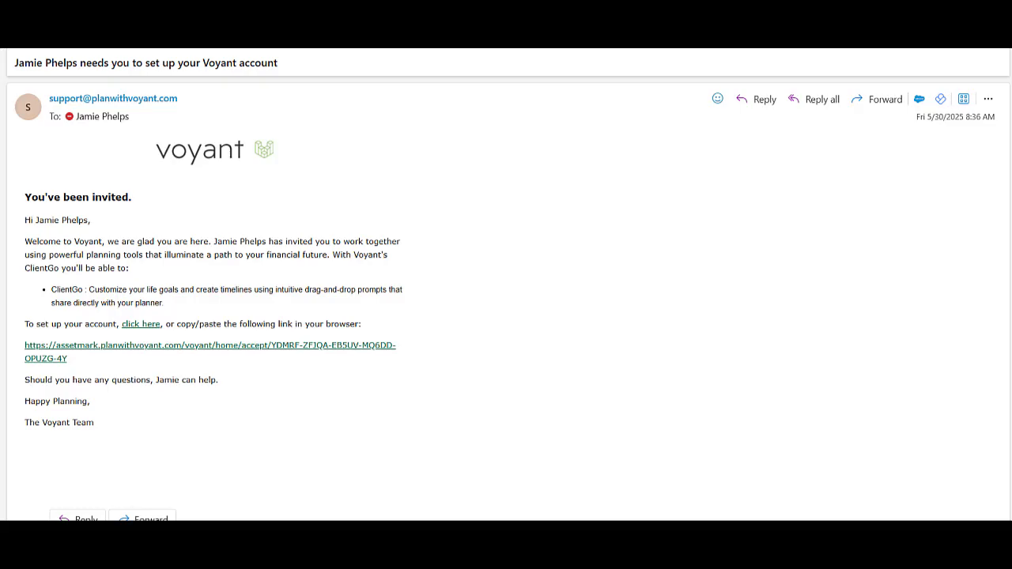
Follow the account set-up link in the Voyant invitation email.
left_click(150, 325)
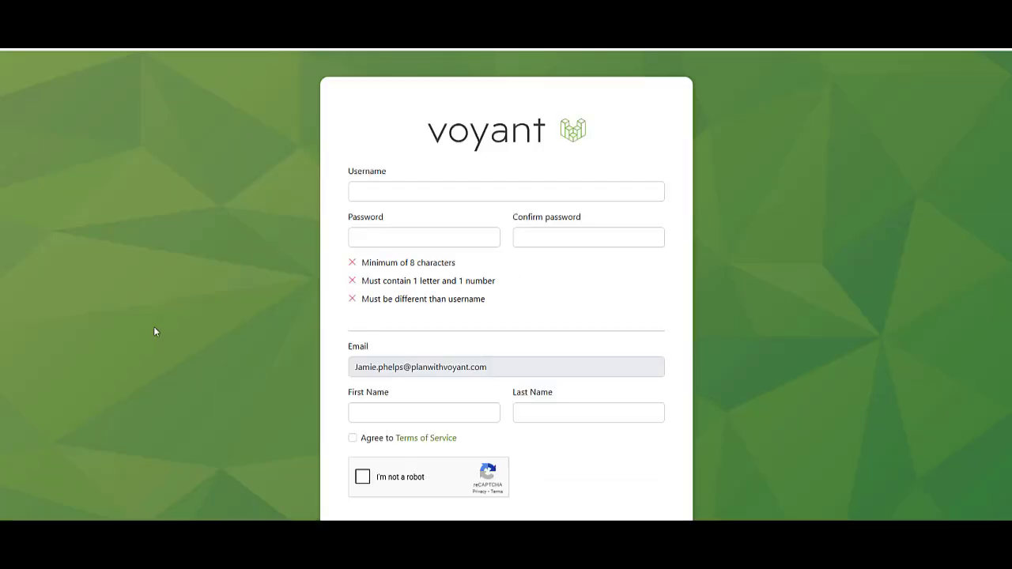
Fill in the registration form with the new username and submit the sign-up.
left_click(436, 190)
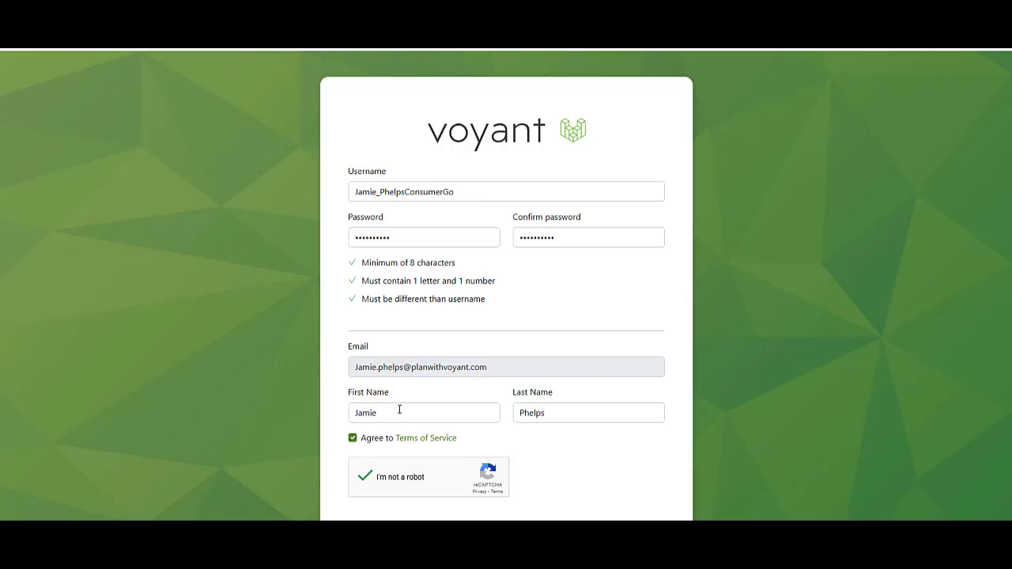
scroll(398, 407, "down", 1)
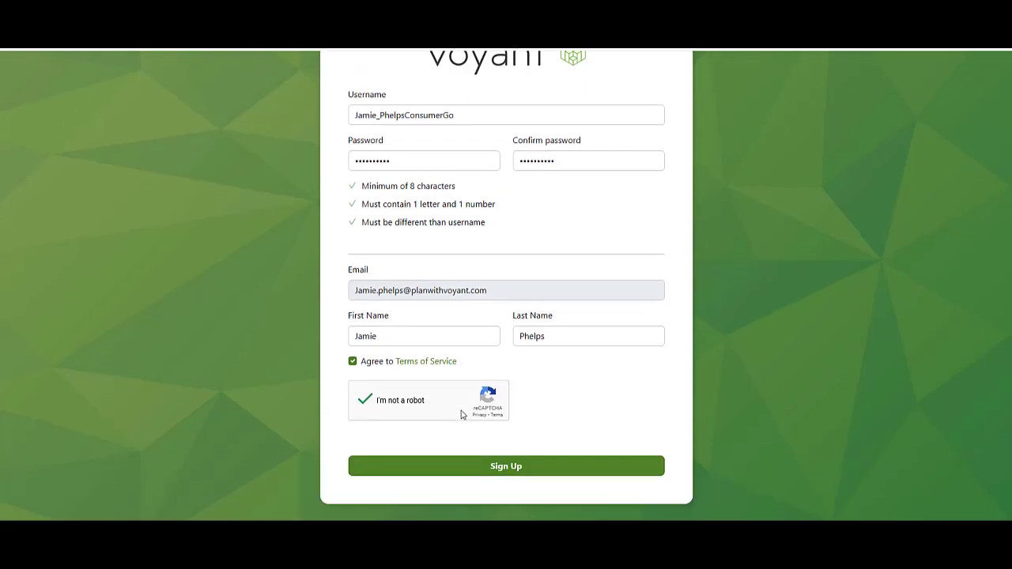
left_click(514, 472)
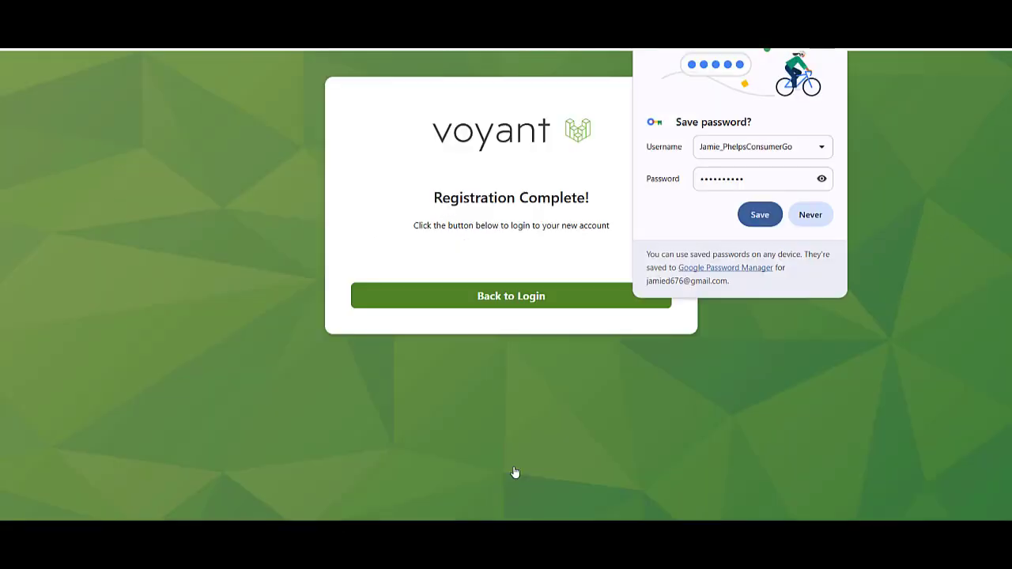
Return to the login page and sign in with the new username.
left_click(520, 305)
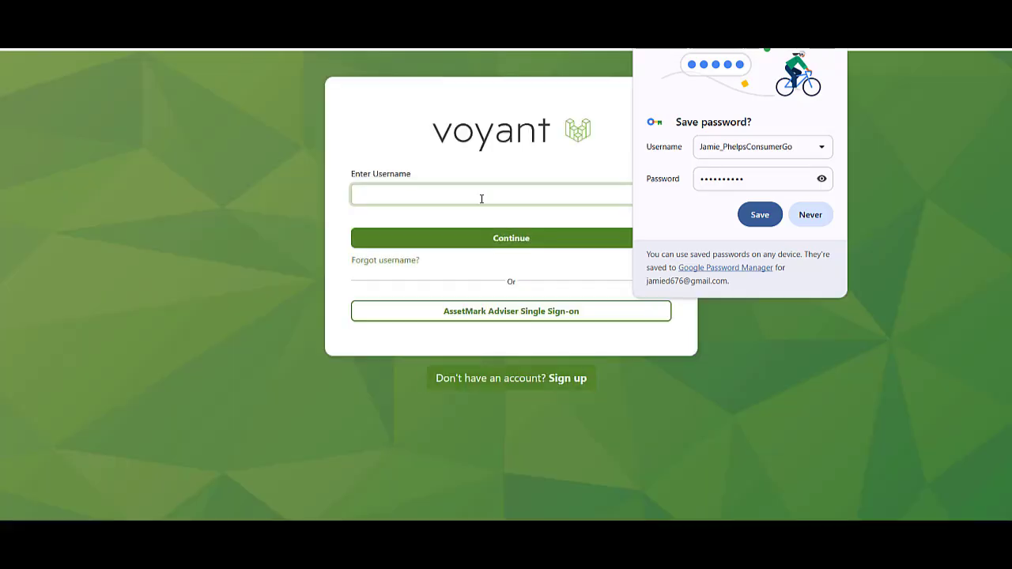
left_click(482, 200)
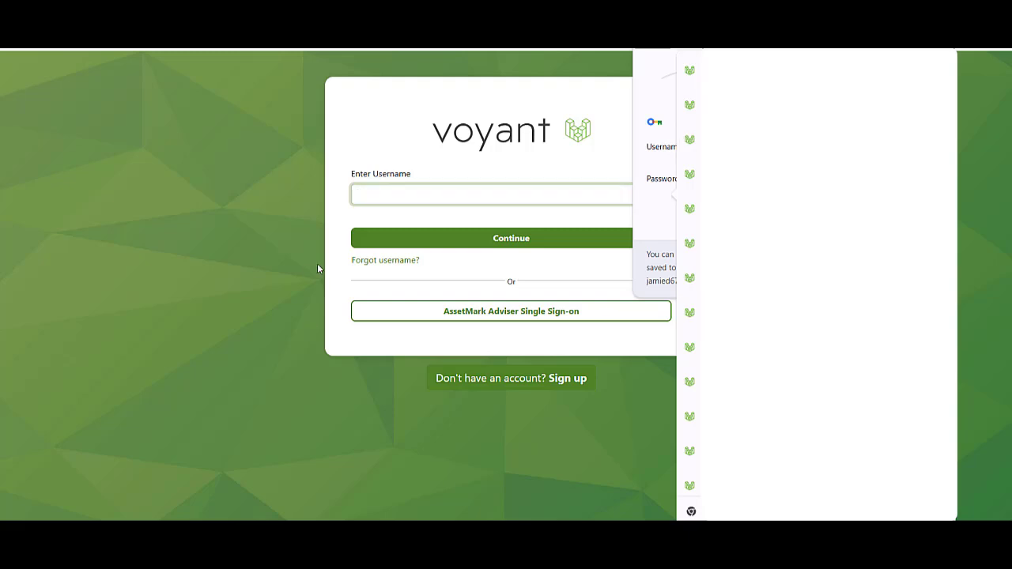
type("Jamie")
key("Return")
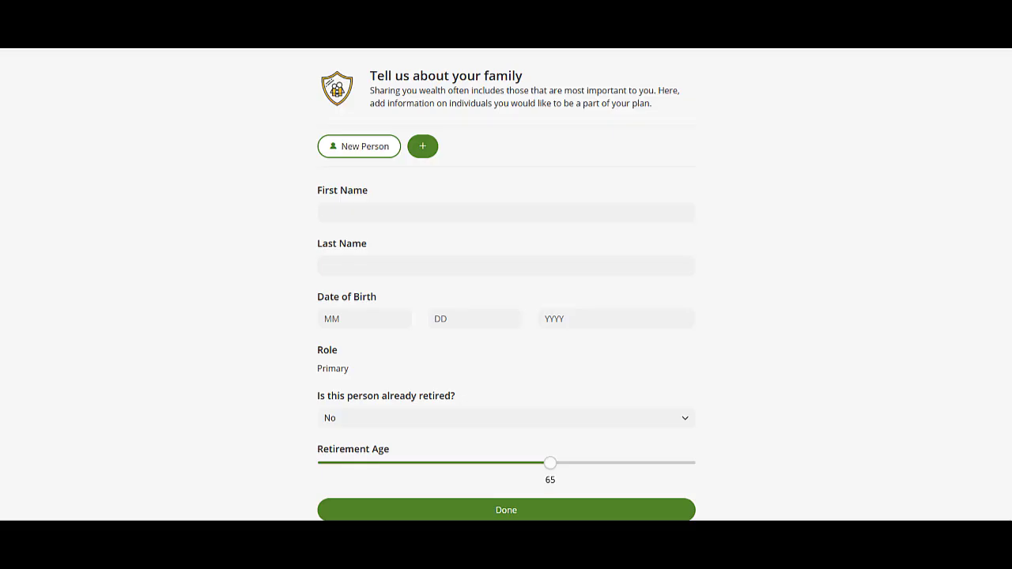
Enter the primary client's first and last name with birth date 01/01/1975.
left_click(393, 215)
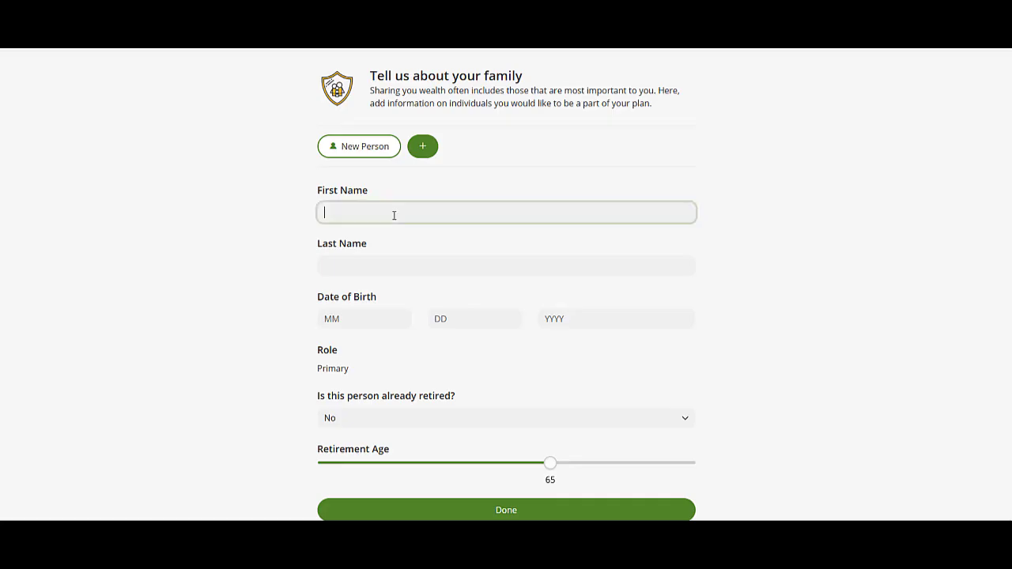
key("Tab")
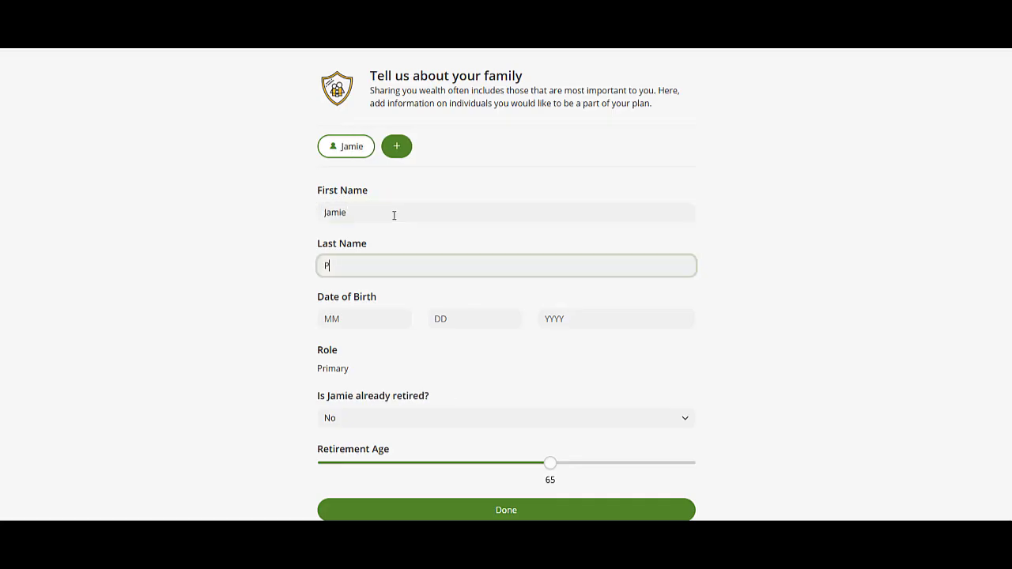
key("Tab")
type("0")
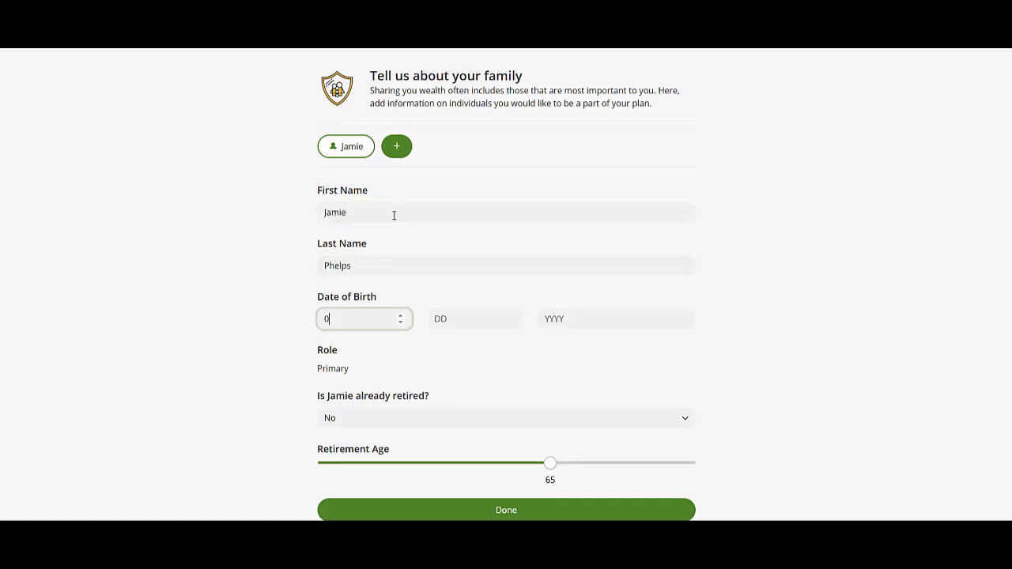
type("1011975")
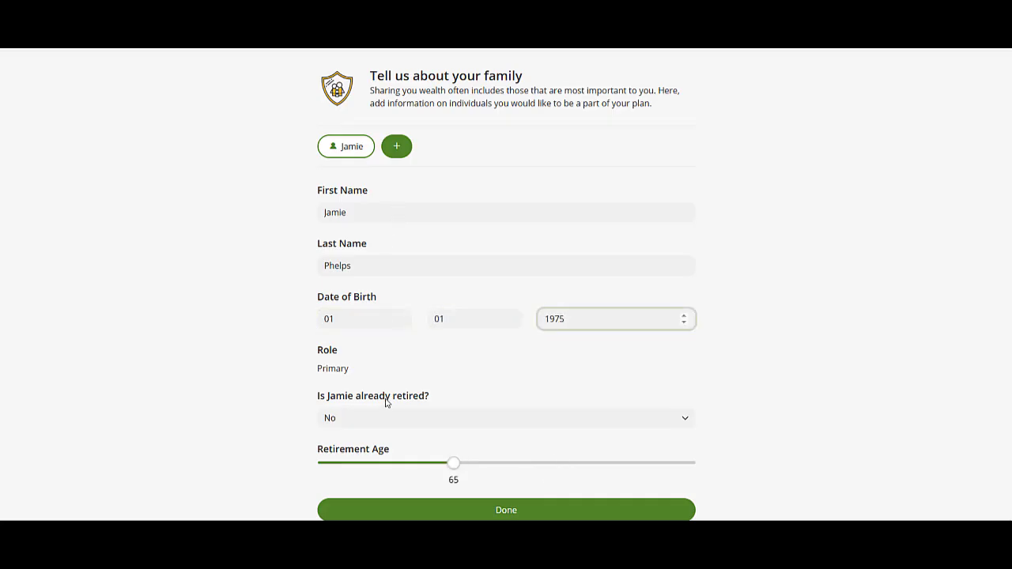
Add the spouse with first name and birth date 01/01/1974.
scroll(474, 451, "down", 1)
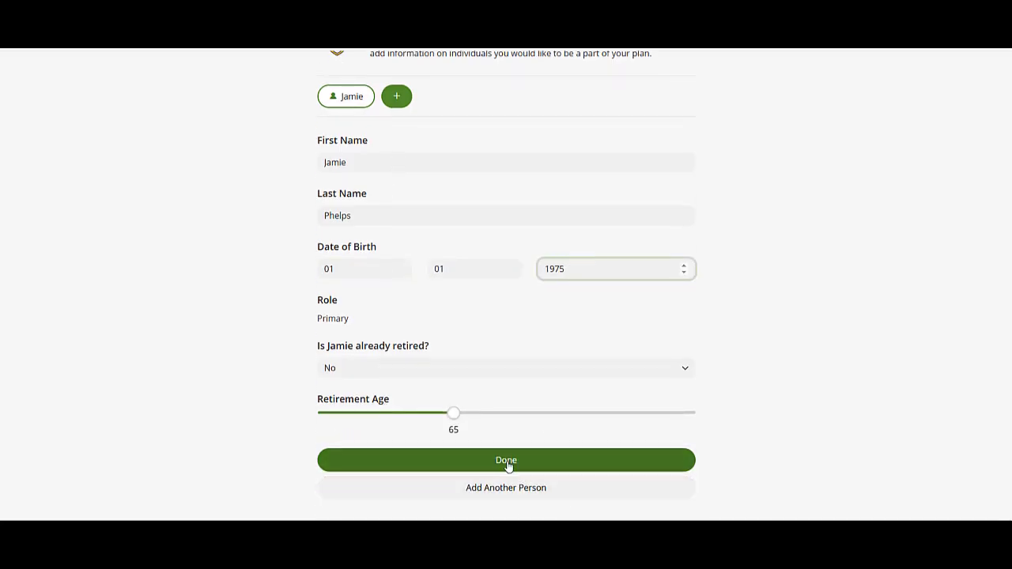
left_click(482, 493)
left_click(411, 162)
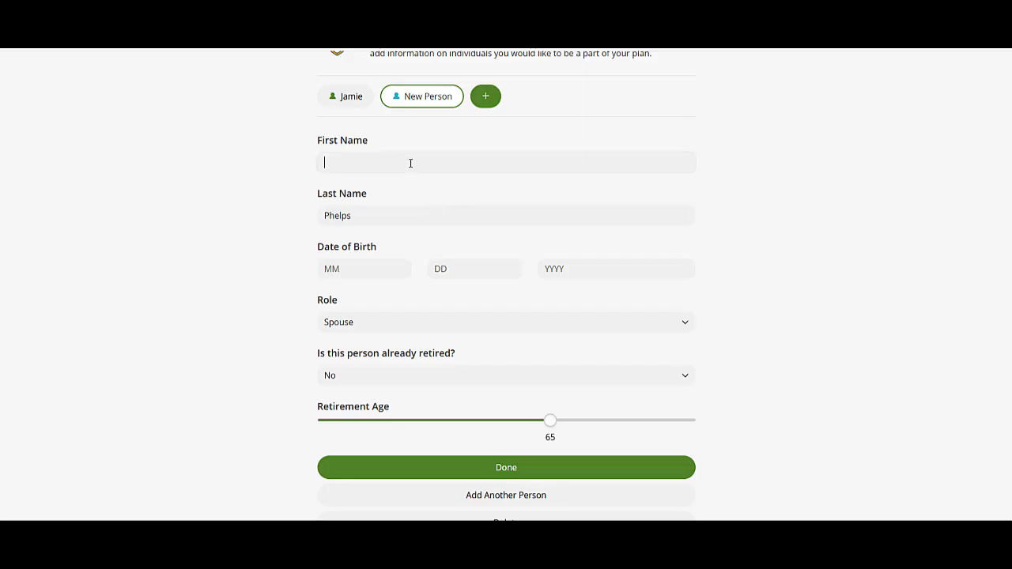
type("Bob")
key("Tab")
key("Tab")
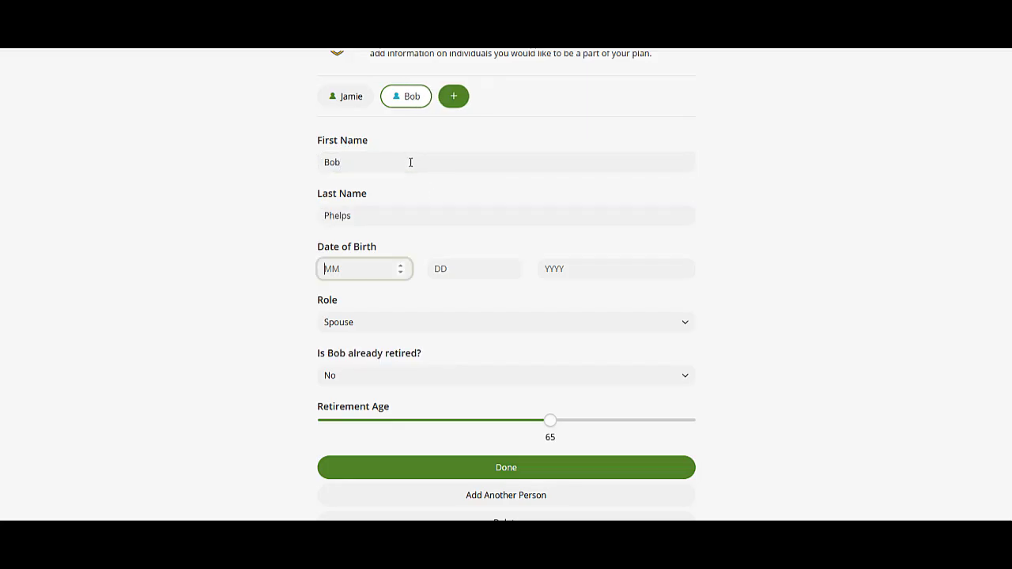
type("01")
key("Tab")
type("01")
key("Tab")
type("1")
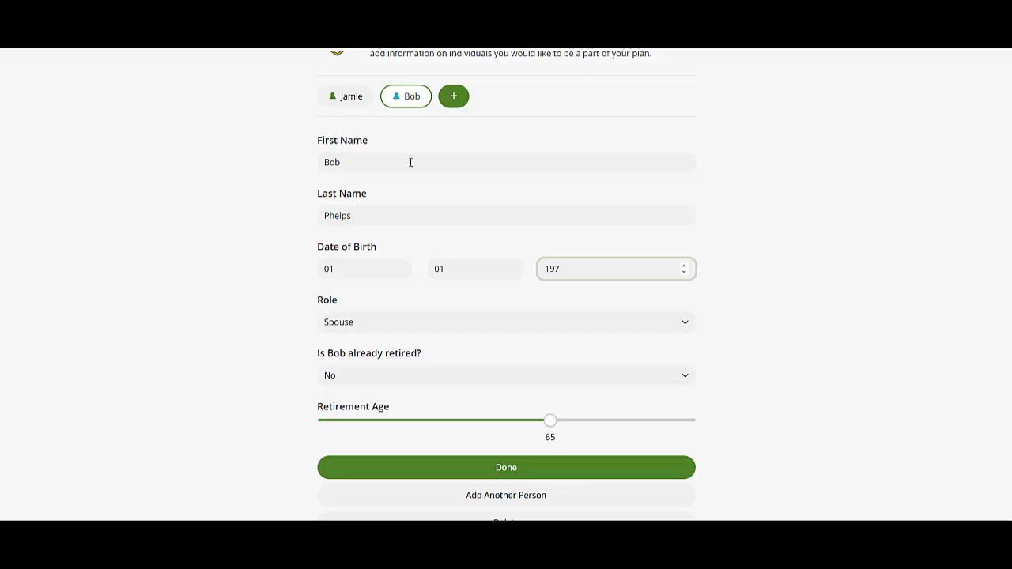
type("974")
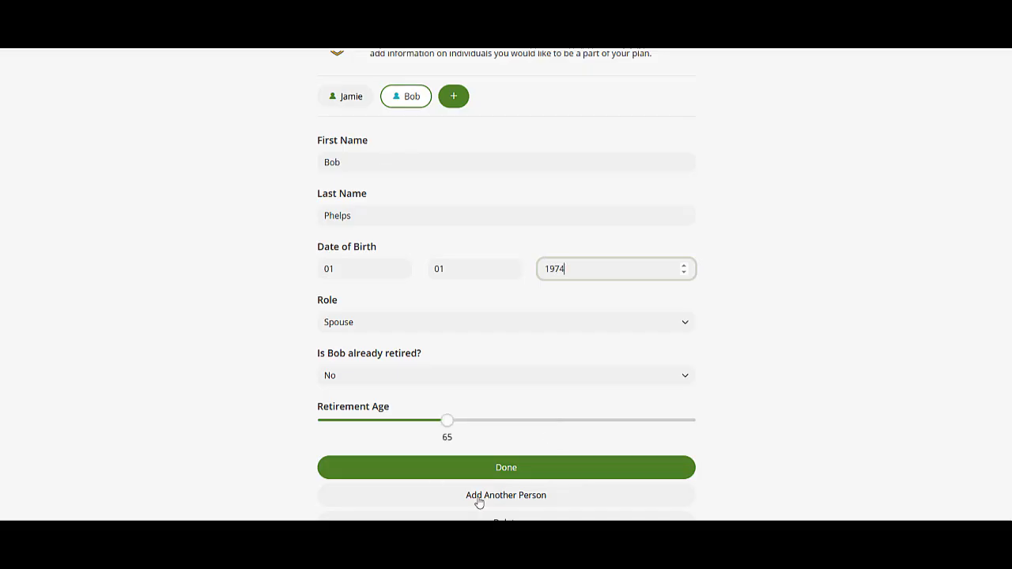
Add the child with first name and birth date 05/05/2016, then finish the family form.
scroll(518, 468, "down", 1)
left_click(512, 467)
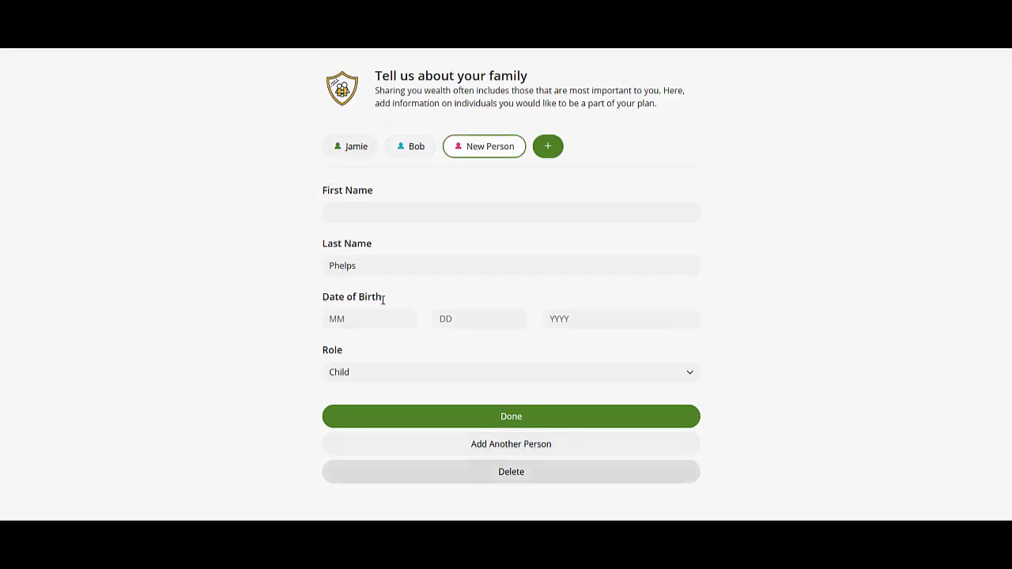
left_click(363, 216)
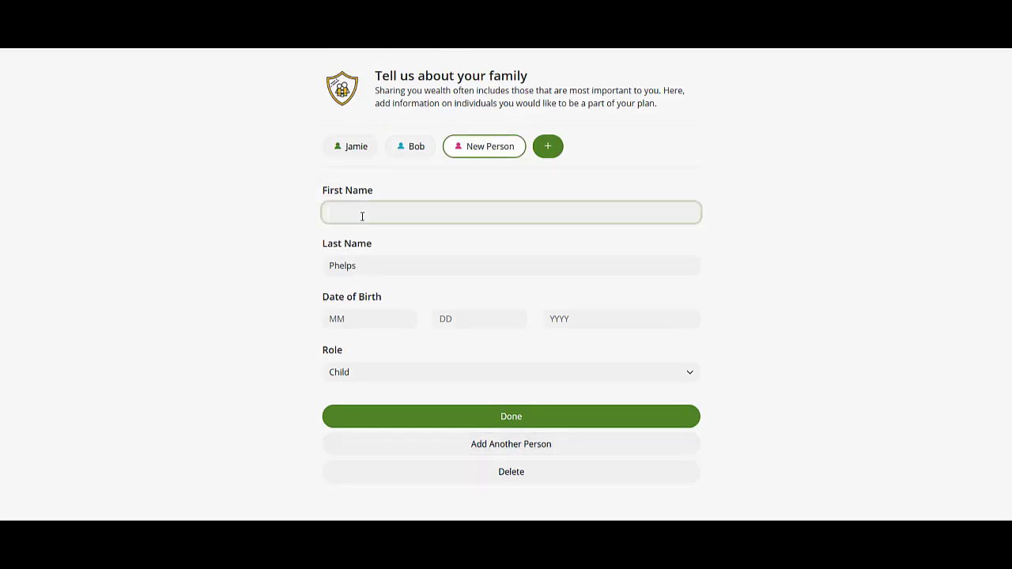
type("Franklin")
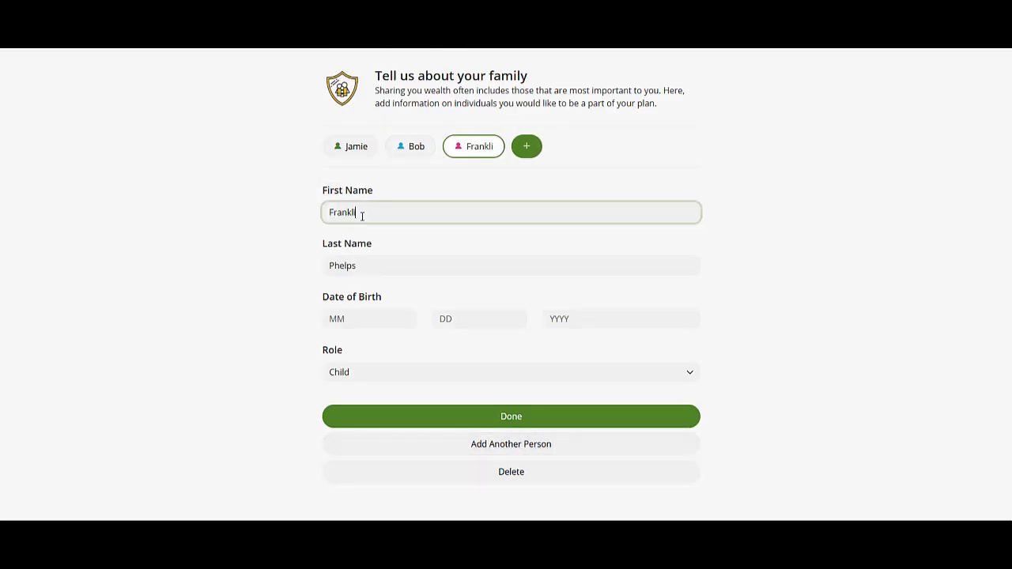
left_click(344, 319)
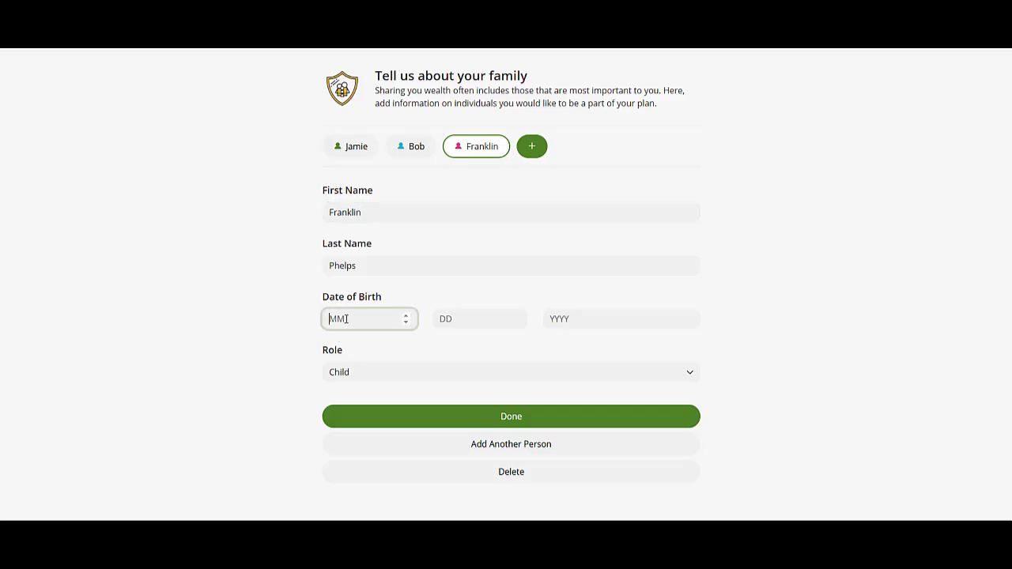
type("05")
key("Tab")
type("05")
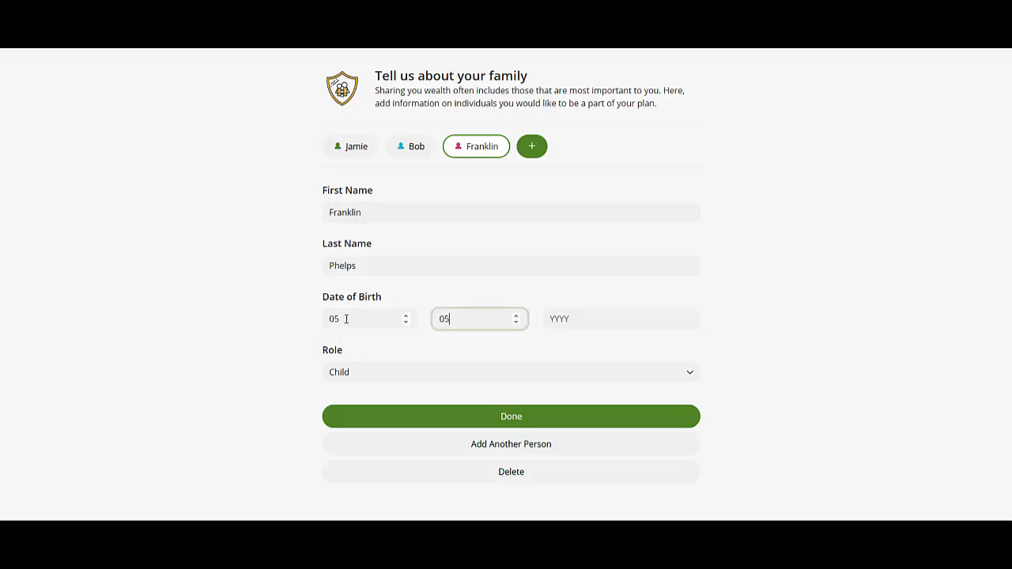
key("Tab")
type("2016")
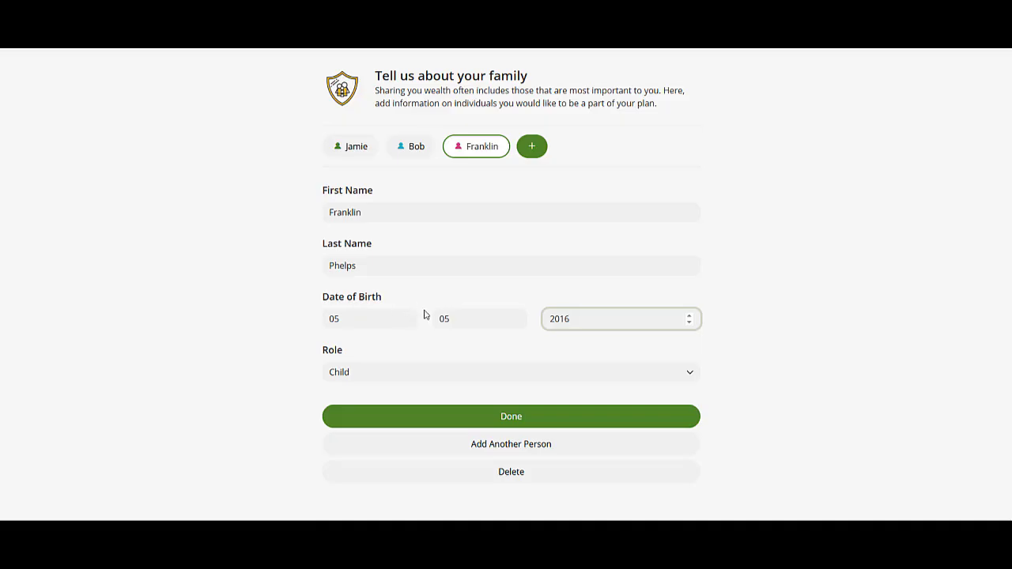
left_click(529, 423)
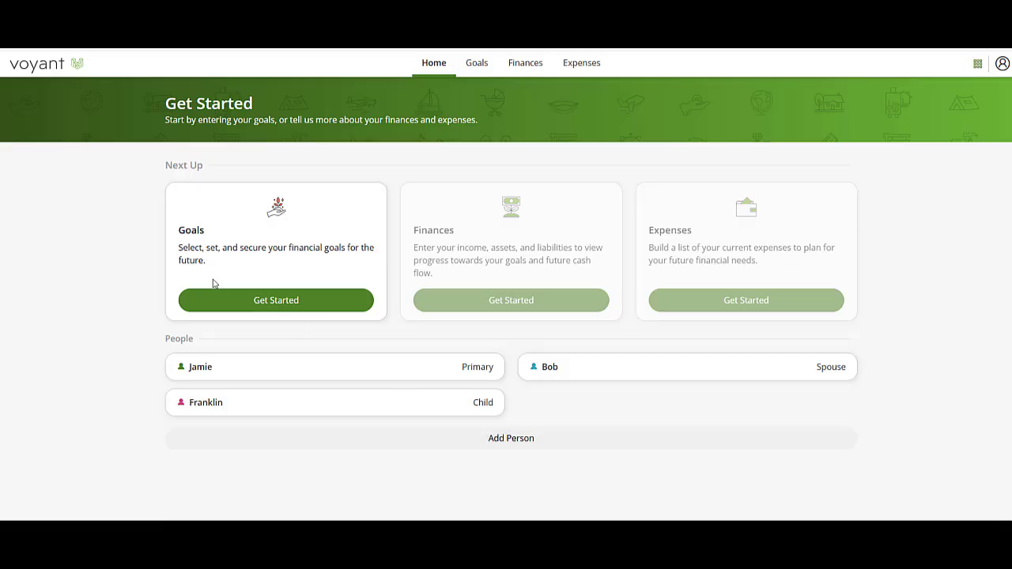
Add a Retire Comfortably goal of $80,000 per year, keeping default timing and High priority.
left_click(251, 308)
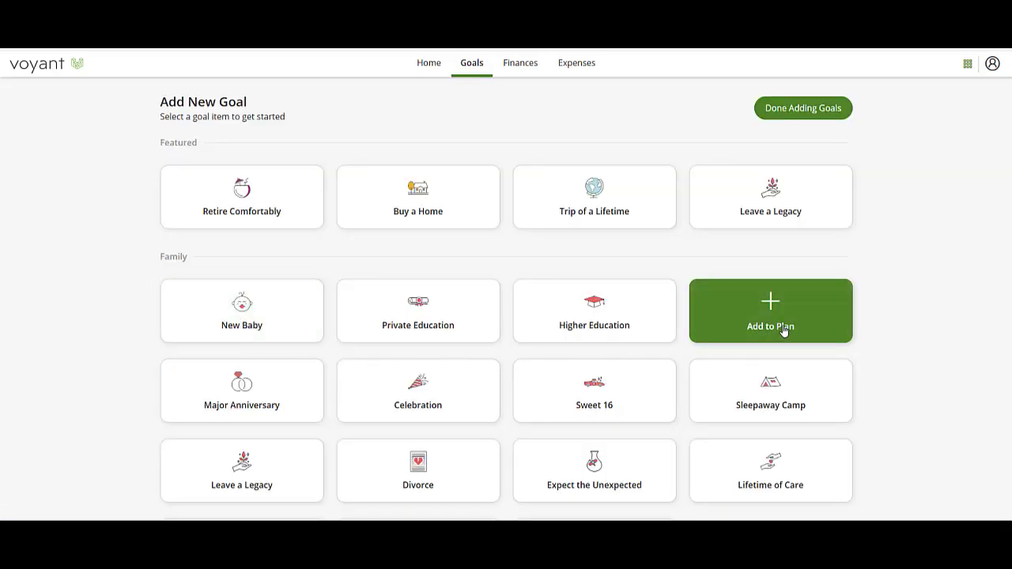
left_click(258, 212)
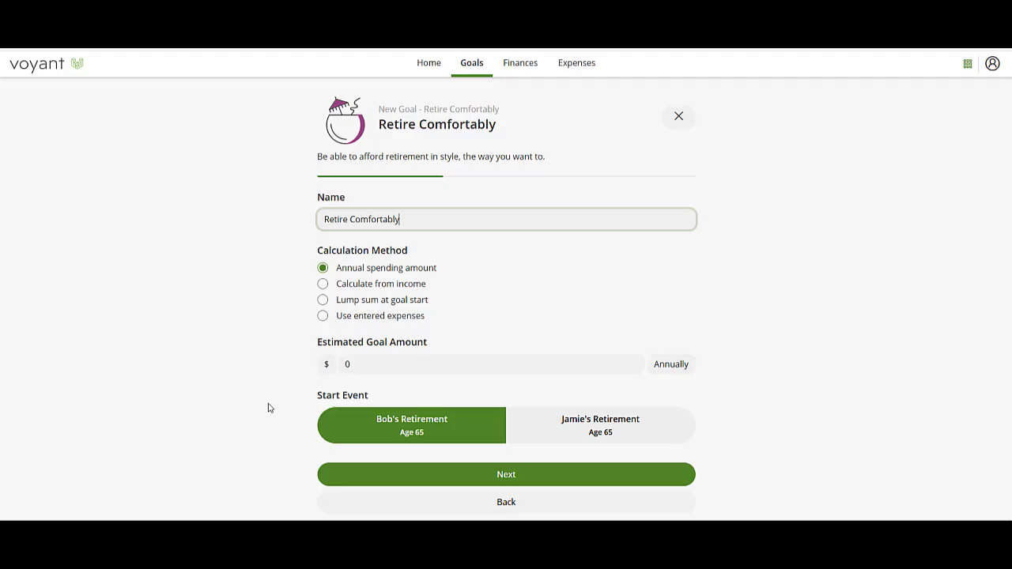
left_click(390, 369)
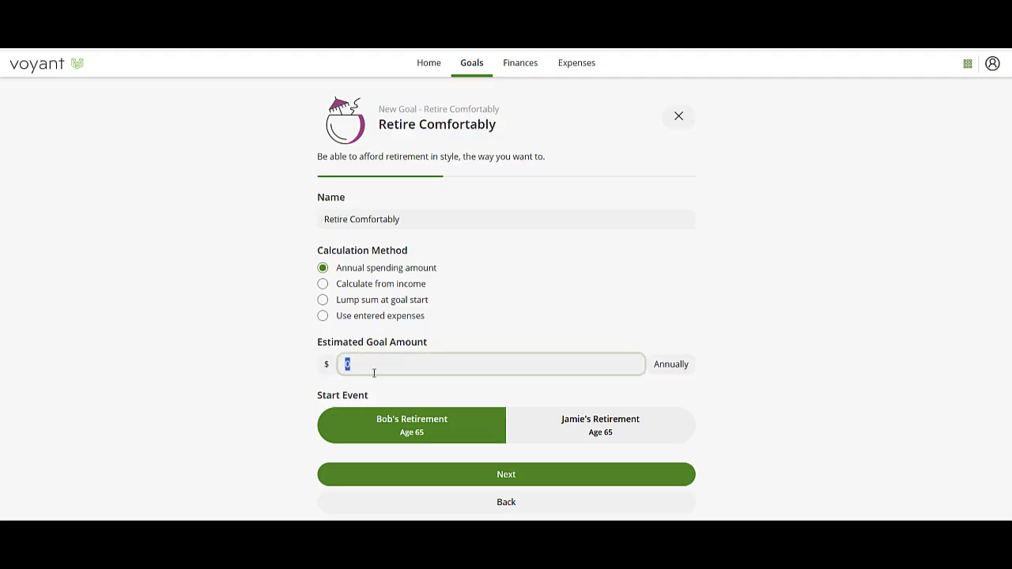
type("80,000")
scroll(595, 267, "down", 1)
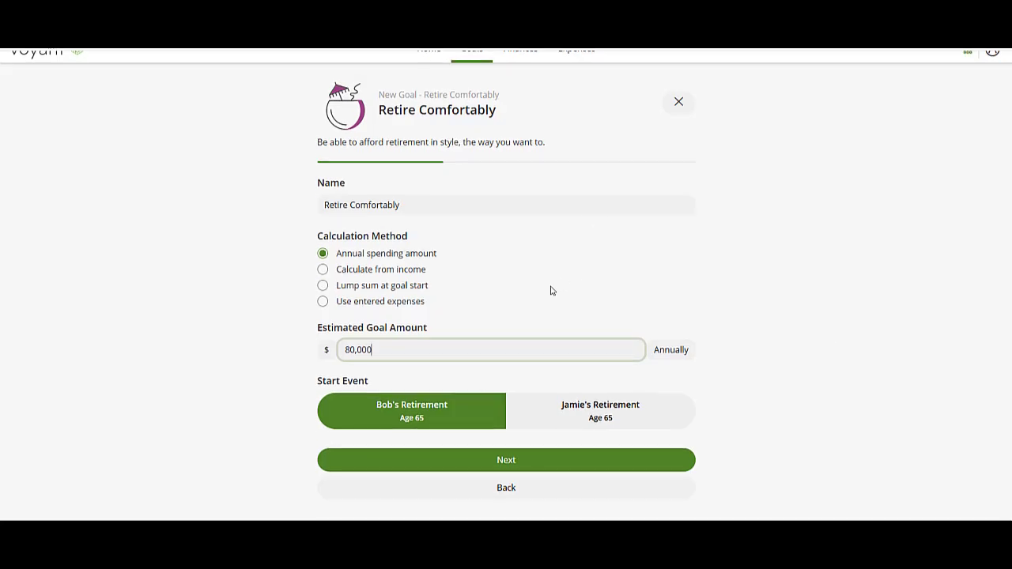
left_click(497, 469)
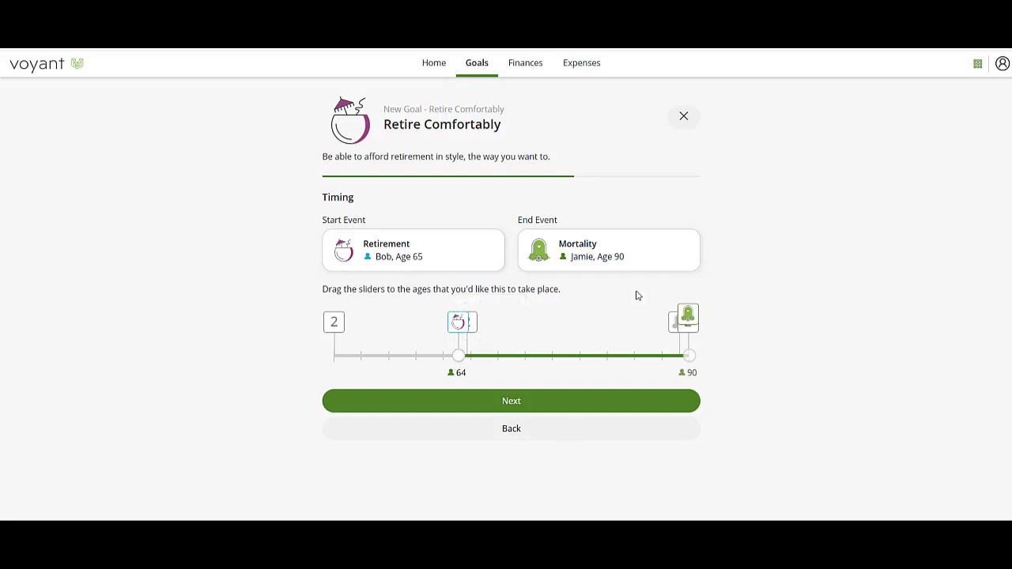
left_click(507, 405)
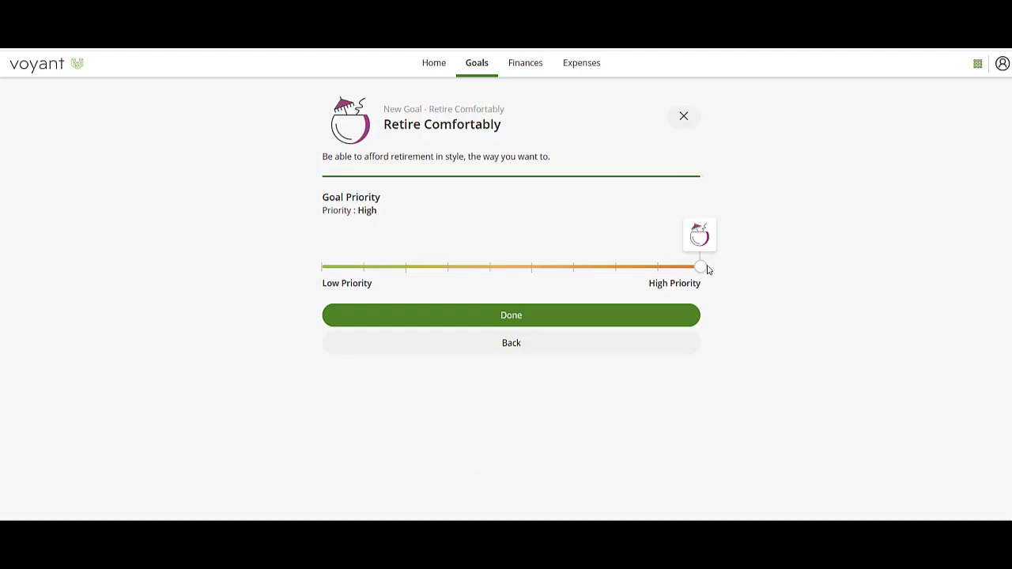
left_click(543, 320)
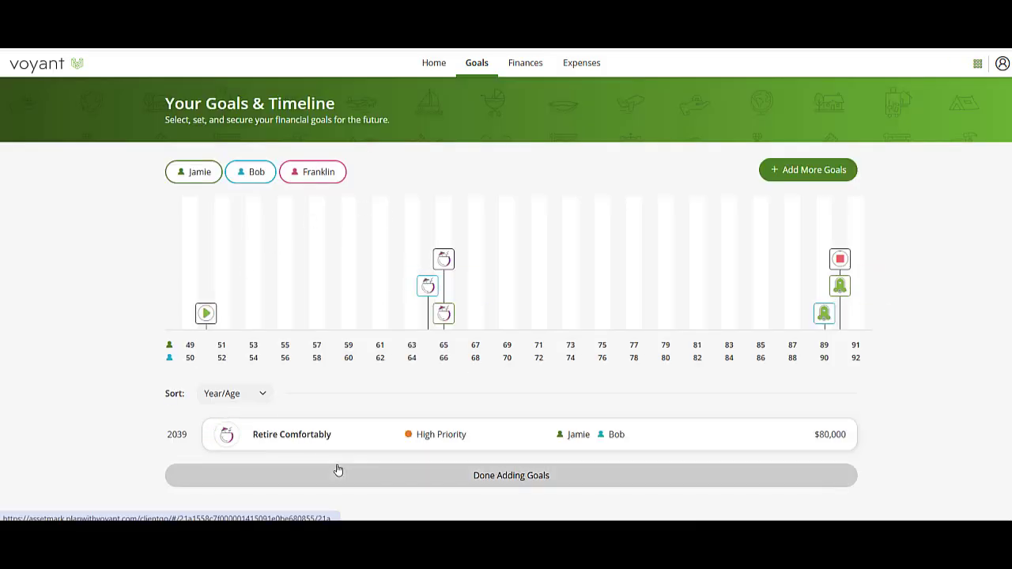
Start a Trip of a Lifetime goal with an estimated amount of $25,000.
left_click(814, 173)
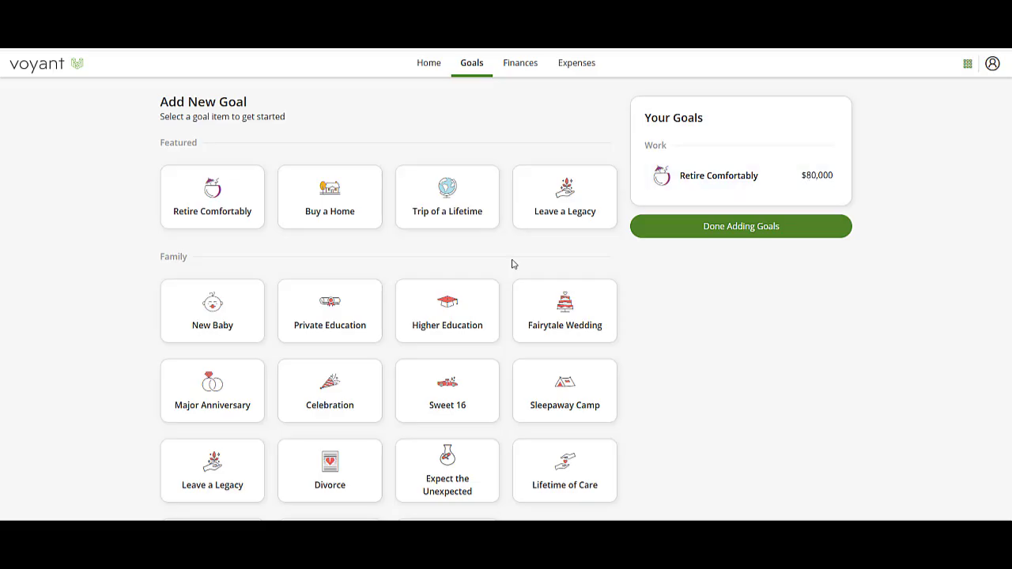
scroll(512, 264, "down", 2)
scroll(512, 264, "up", 1)
left_click(464, 141)
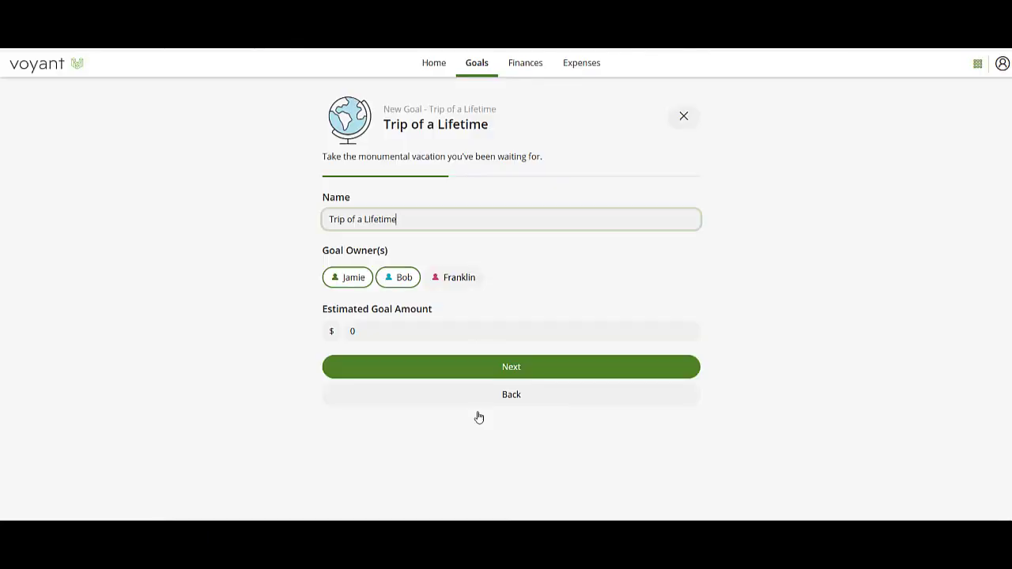
left_click(324, 337)
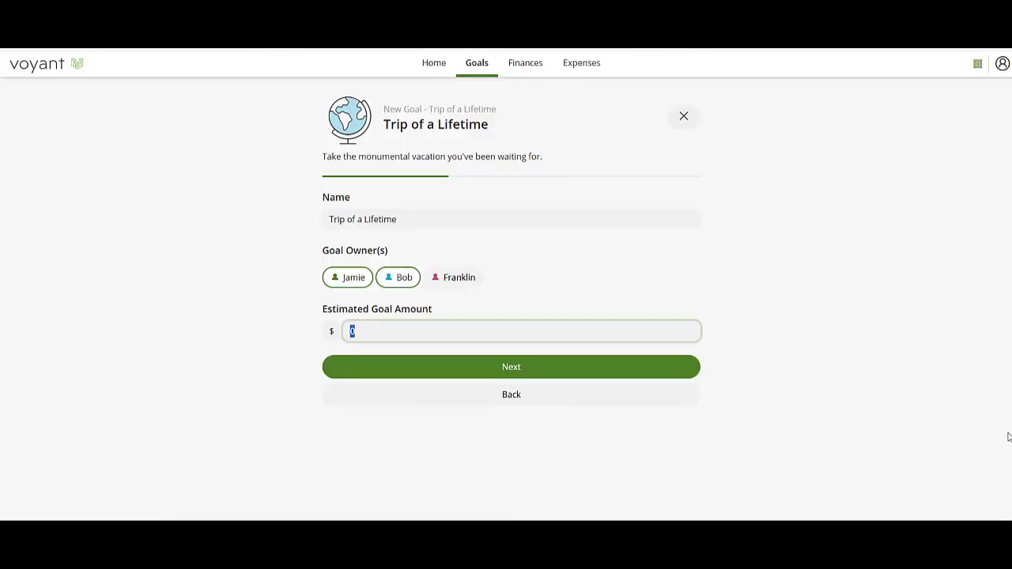
type("250000")
left_click(529, 373)
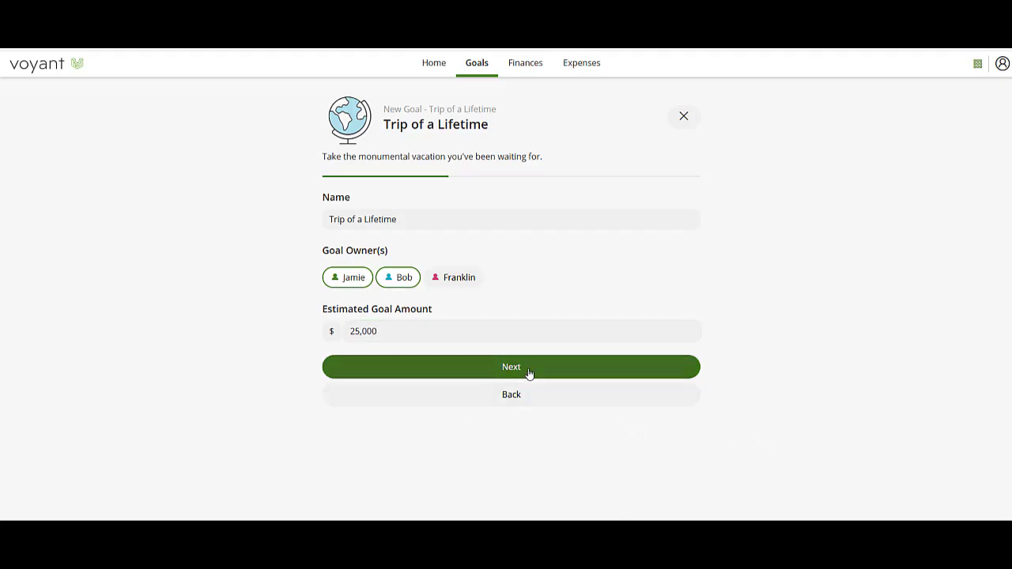
Time the trip at age 65, adjust its priority, save it and finish adding goals.
left_click_drag(456, 350, 465, 348)
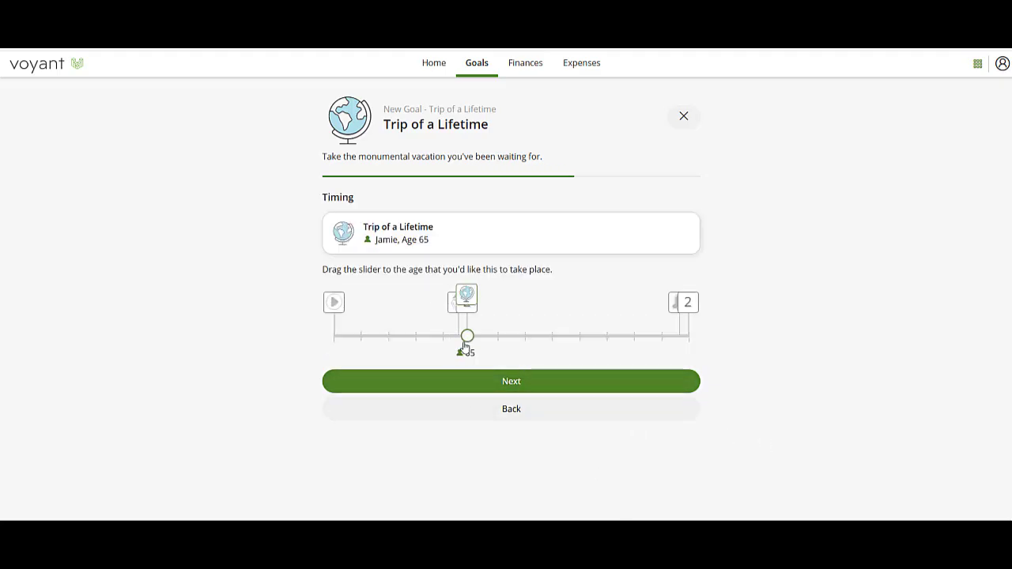
left_click(512, 383)
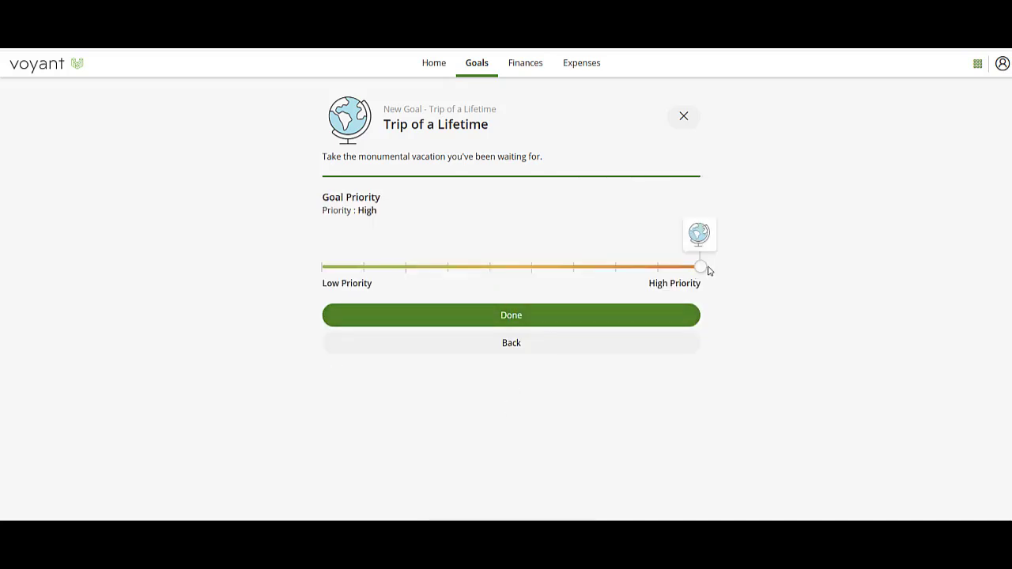
left_click_drag(708, 271, 617, 273)
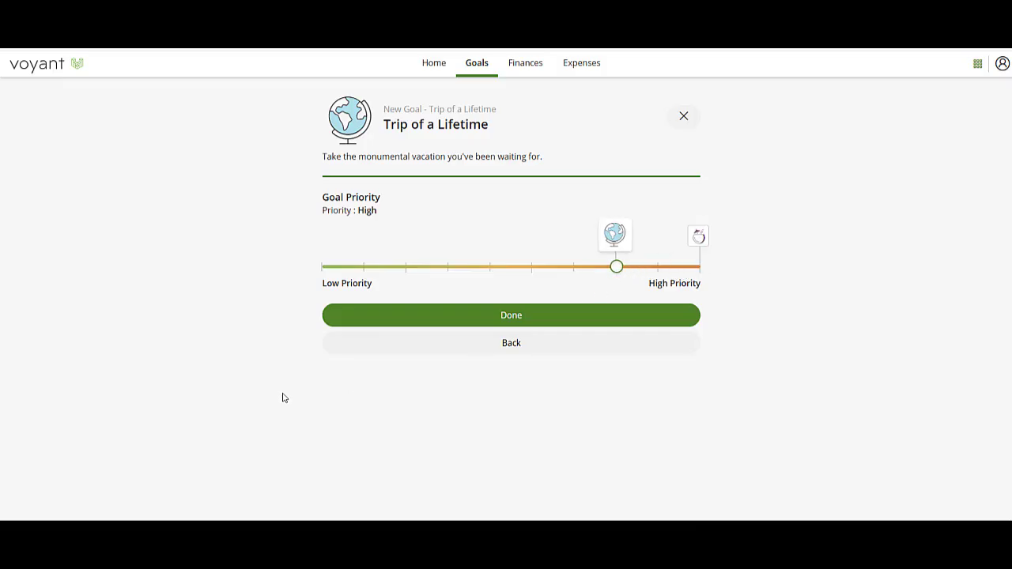
left_click(499, 323)
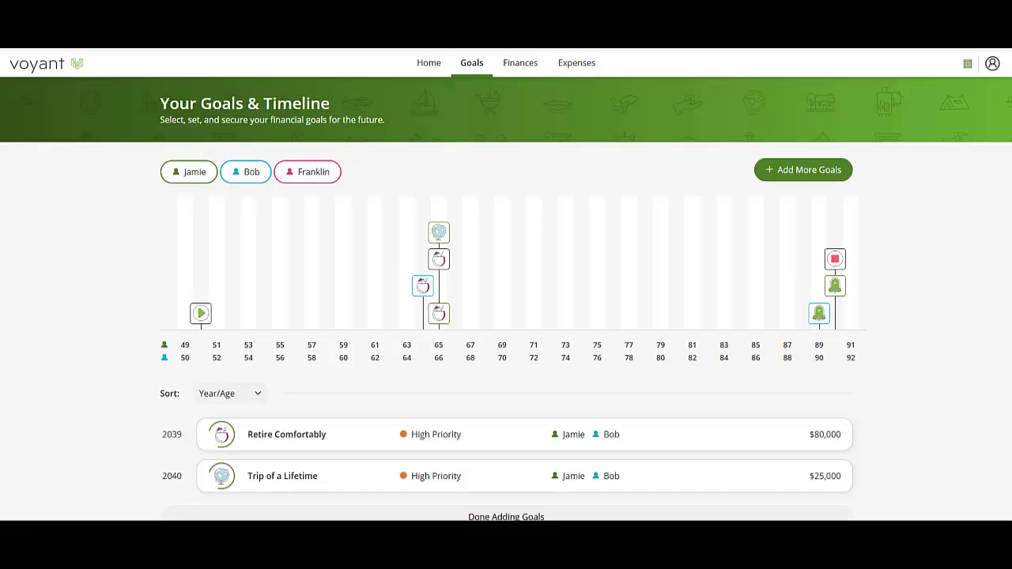
scroll(488, 498, "down", 1)
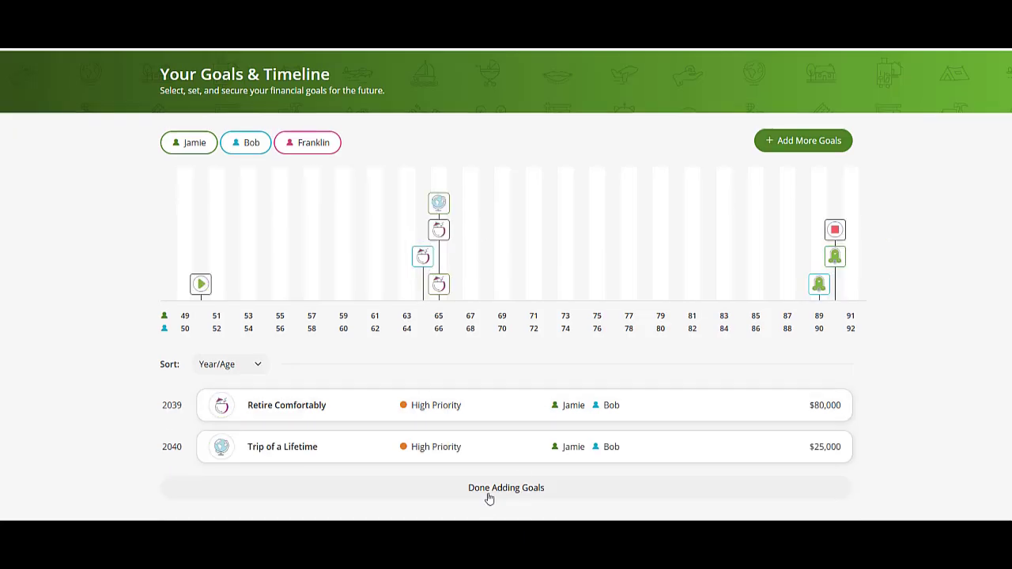
left_click(489, 498)
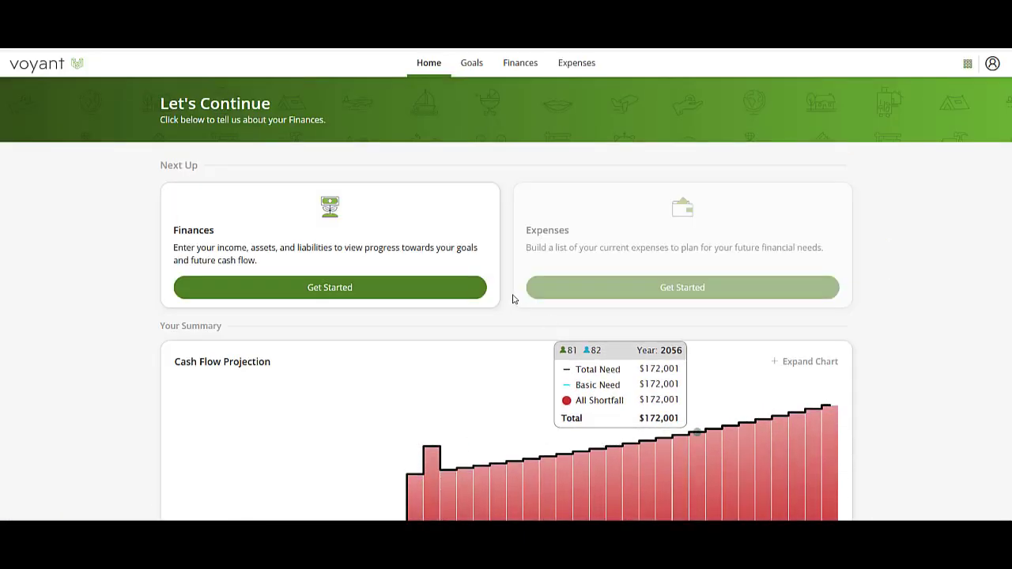
Add the first spouse's employment income of $115,000 a year.
left_click(312, 289)
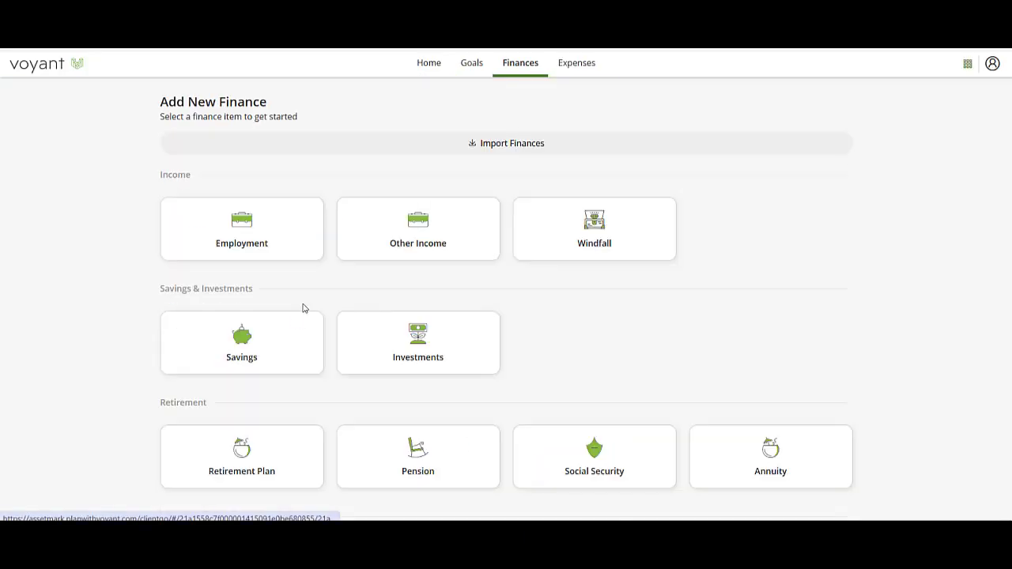
left_click(247, 233)
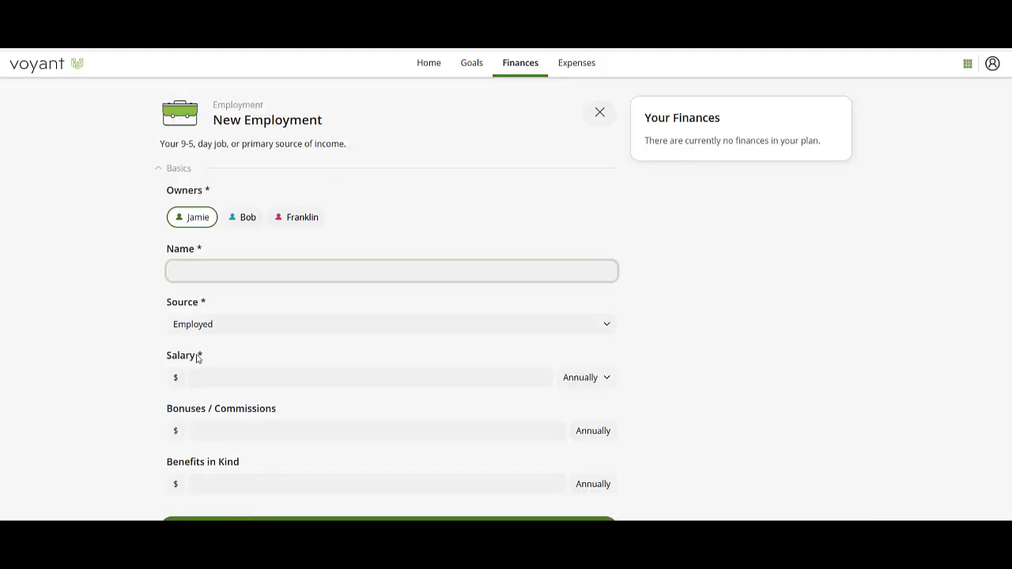
type("Jamie's Income")
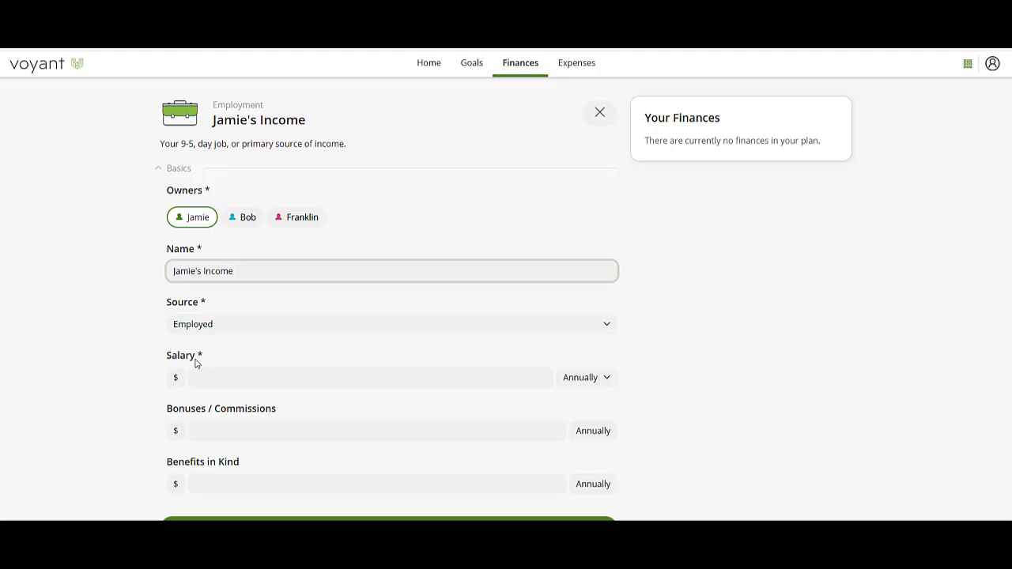
left_click(229, 376)
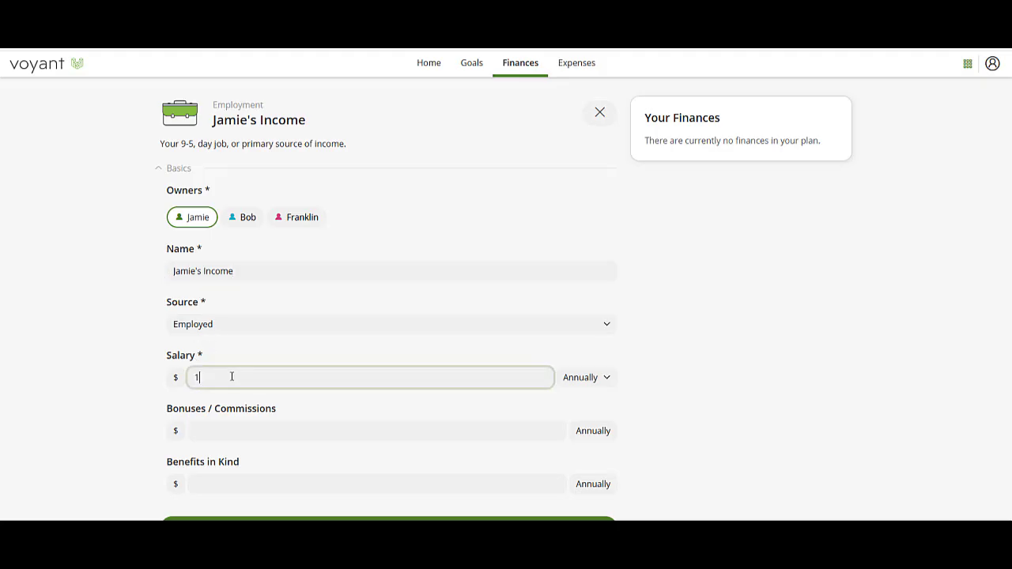
type("115,000")
scroll(372, 466, "down", 1)
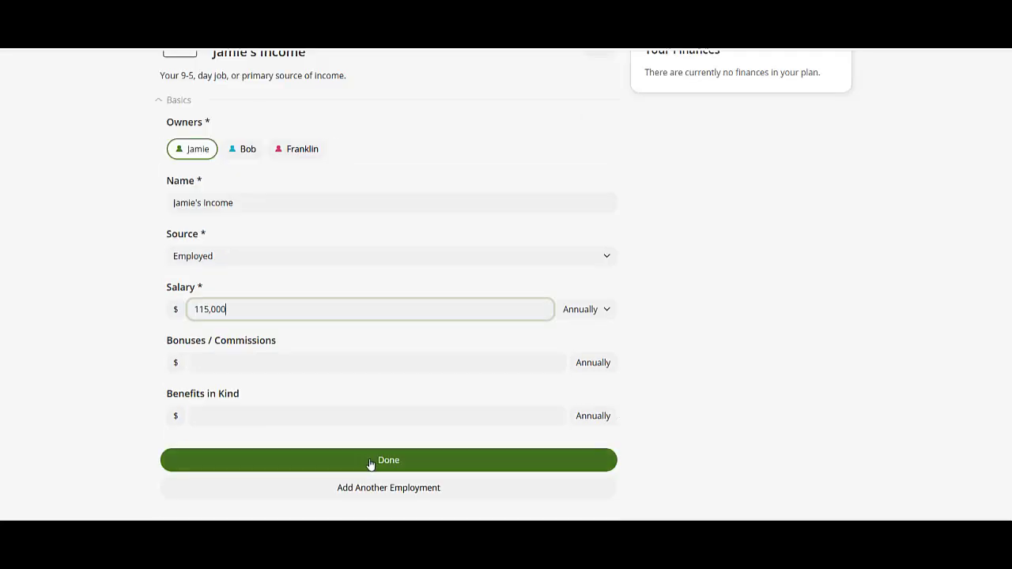
Add a second employment income of $110,000 a year owned by the other spouse.
left_click(384, 491)
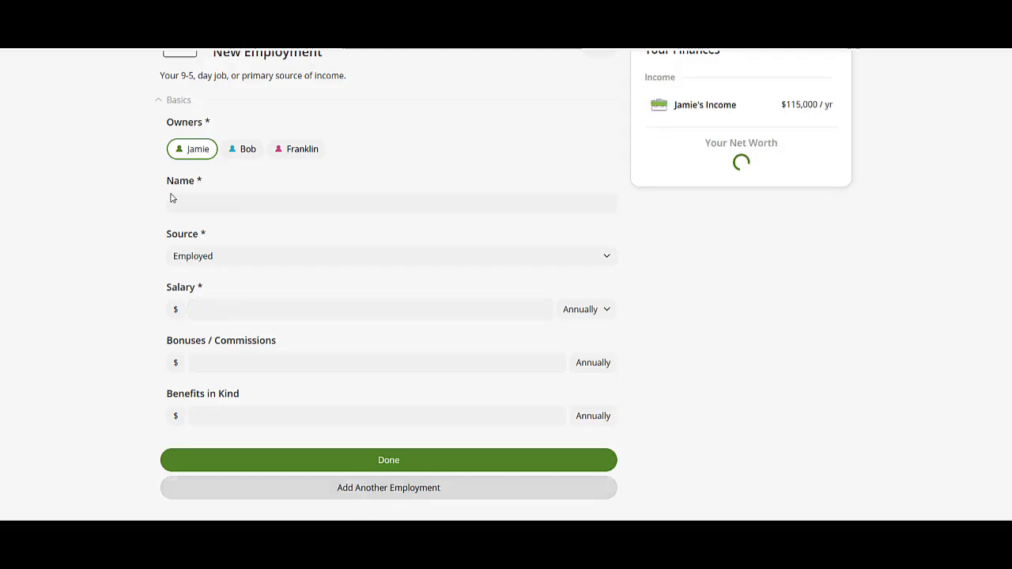
left_click(248, 150)
left_click(222, 200)
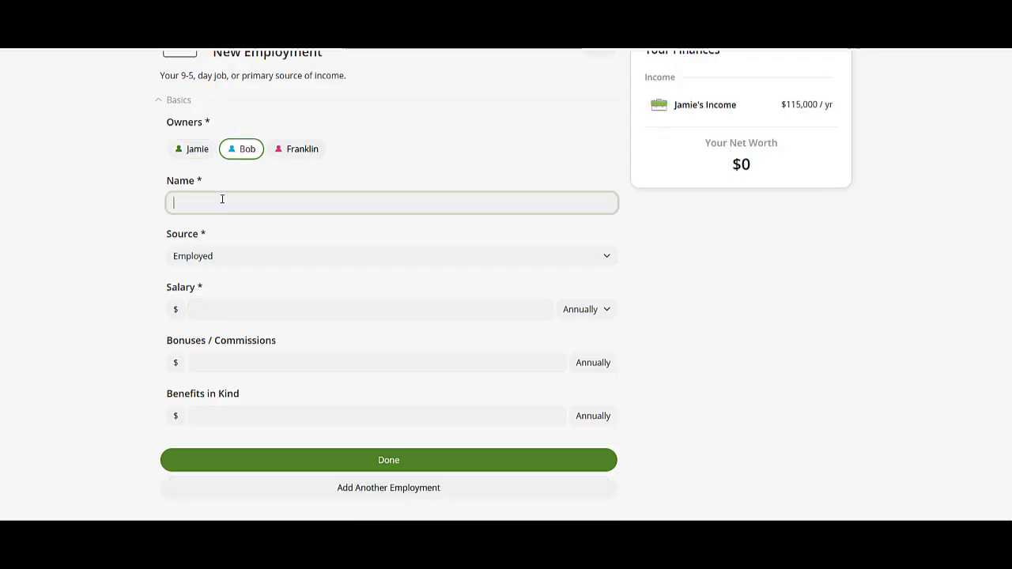
type("Bob")
type("Income")
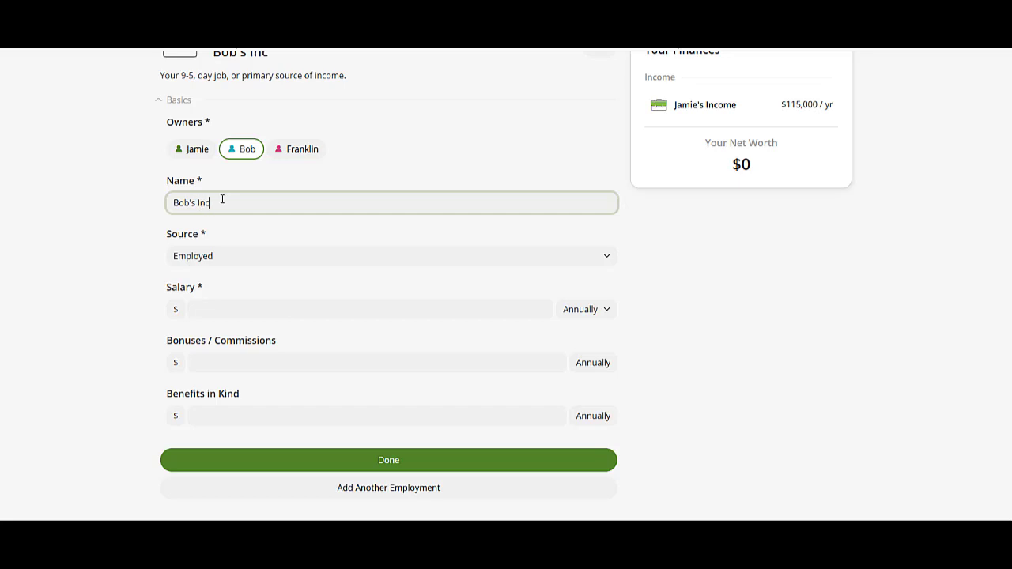
key("Tab")
key("Tab")
type("110000")
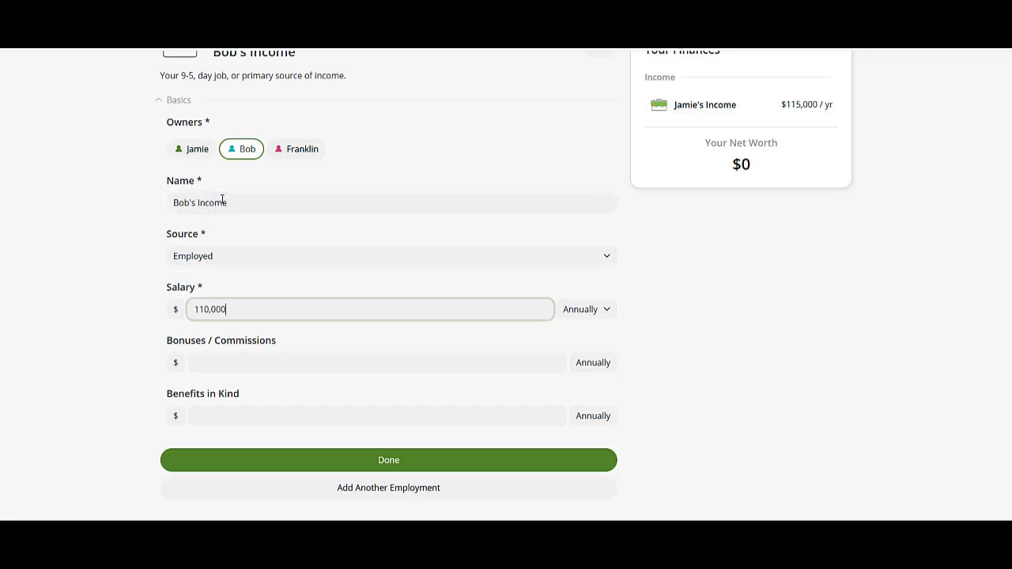
left_click(385, 467)
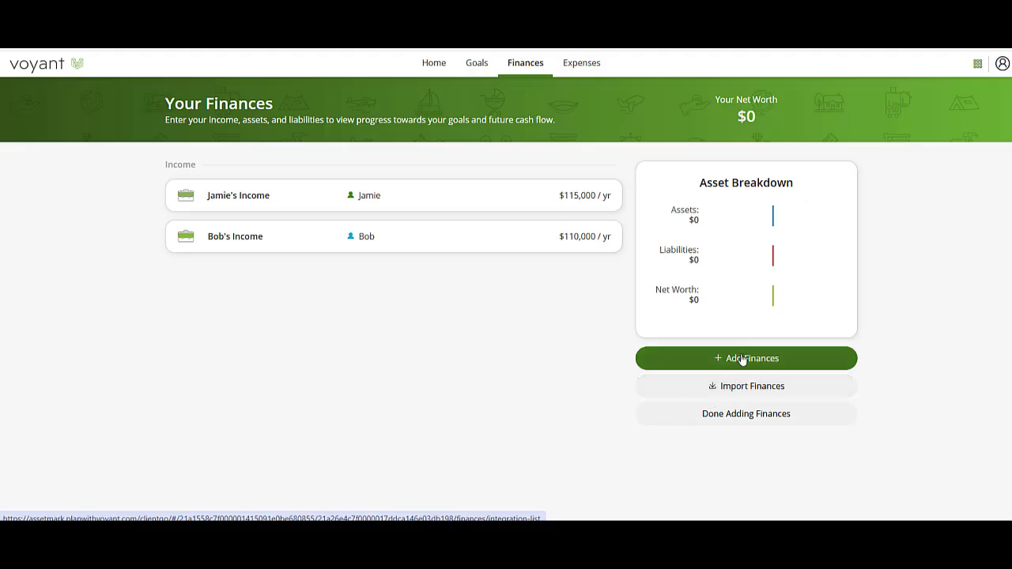
Add a 'Joint Investment Account' with a $150,000 balance and $5,000 contributions.
left_click(743, 358)
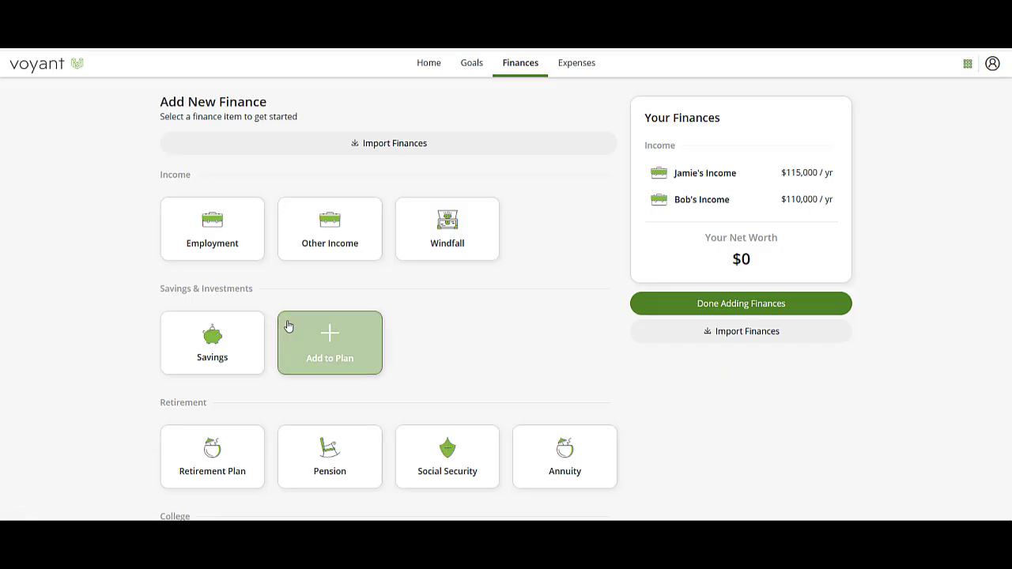
left_click(303, 343)
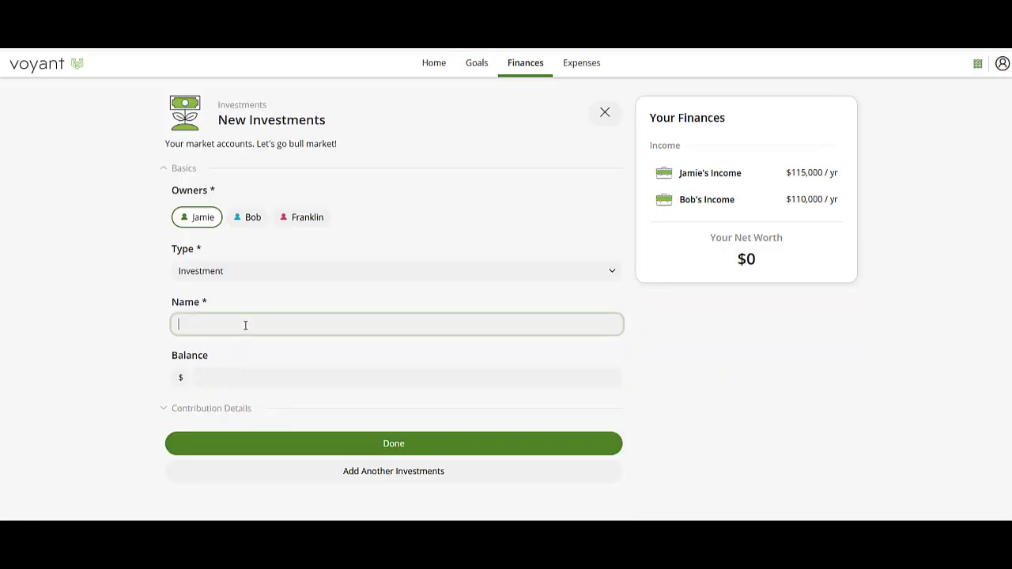
type("Joint Inve")
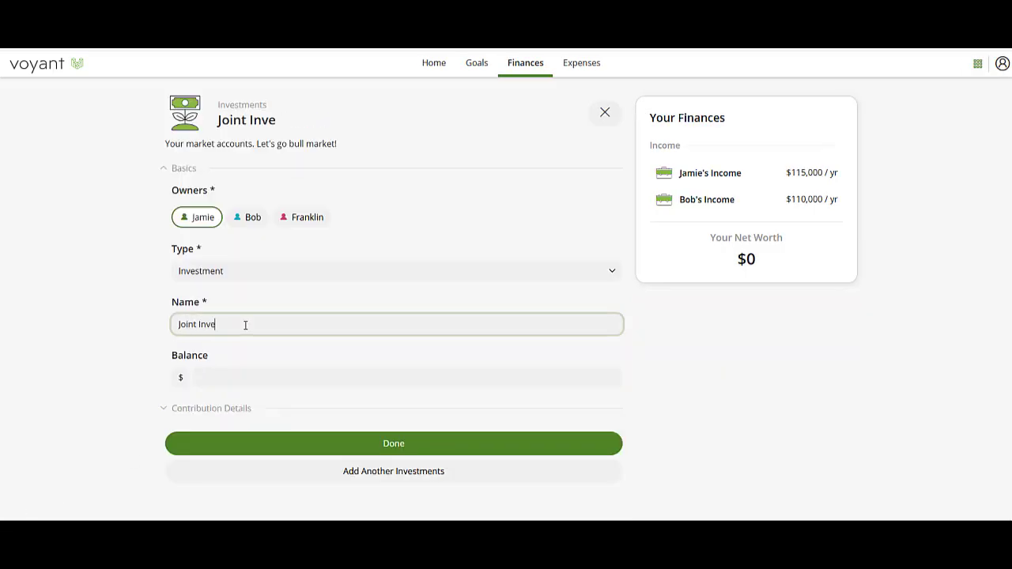
type("stment Accou")
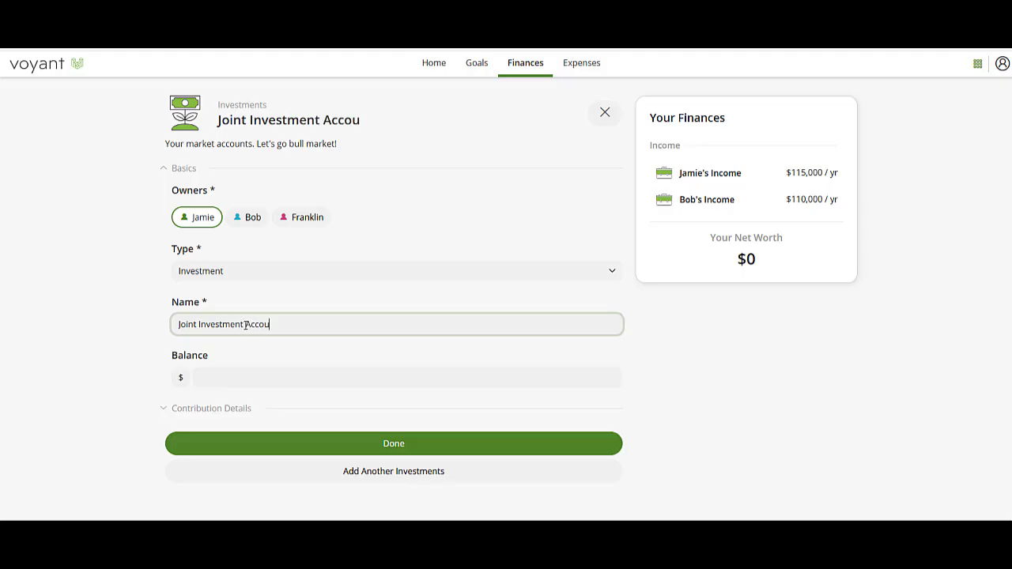
type("nt")
key("Tab")
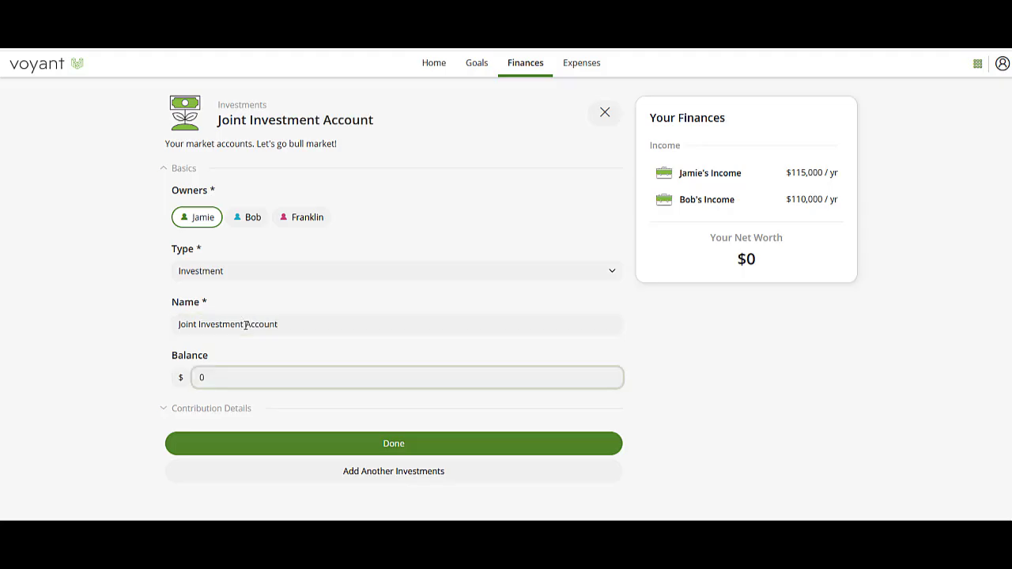
type("150,000")
left_click(185, 410)
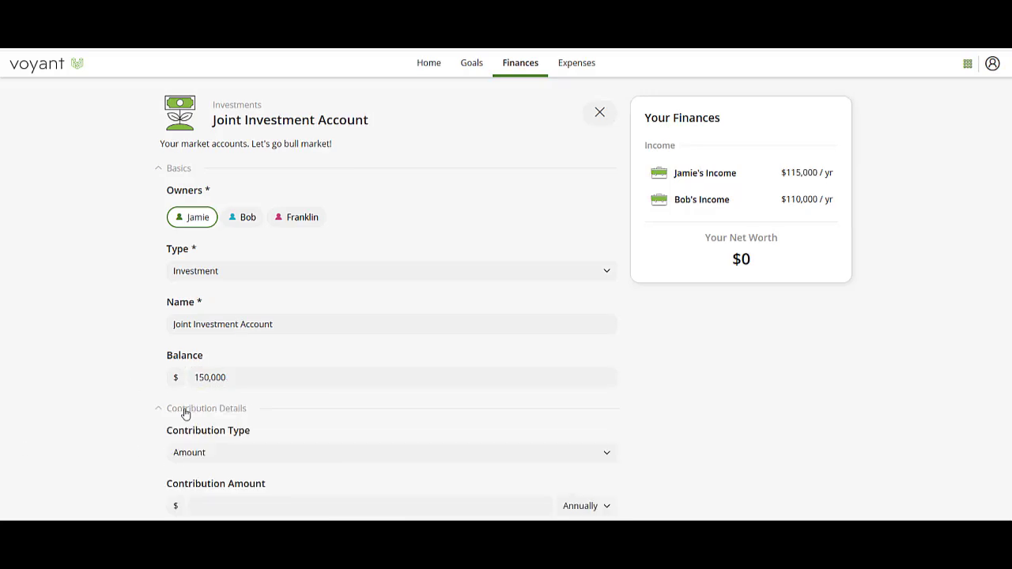
scroll(296, 414, "down", 1)
left_click(268, 415)
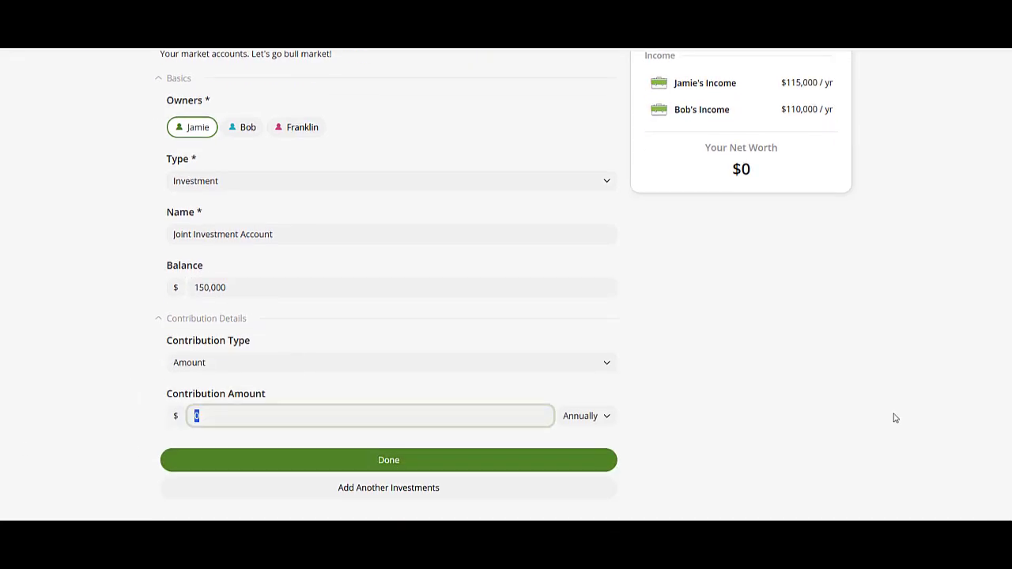
type("5,000")
left_click(378, 468)
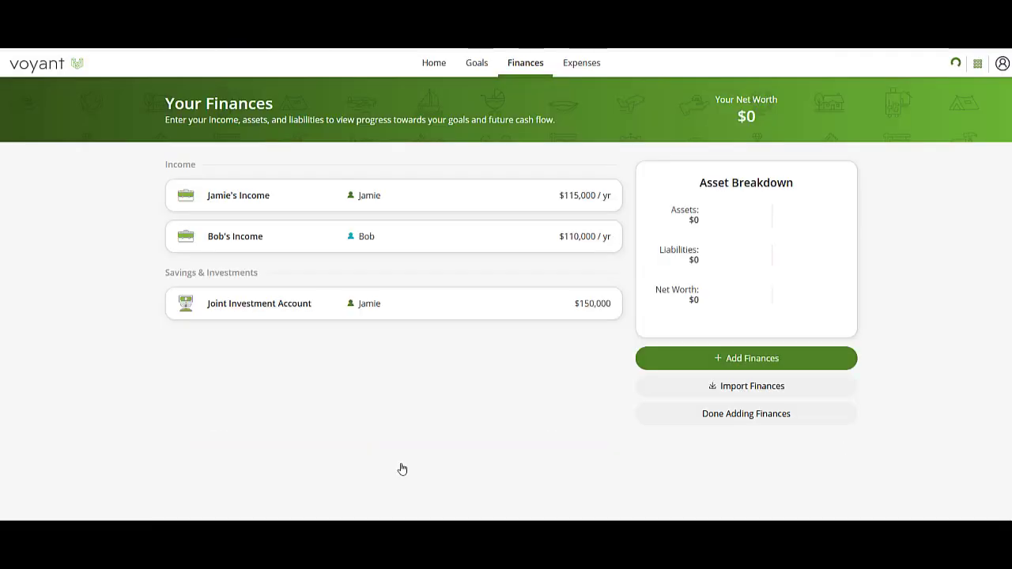
Begin another finance item and browse the category cards.
left_click(727, 366)
scroll(432, 434, "down", 3)
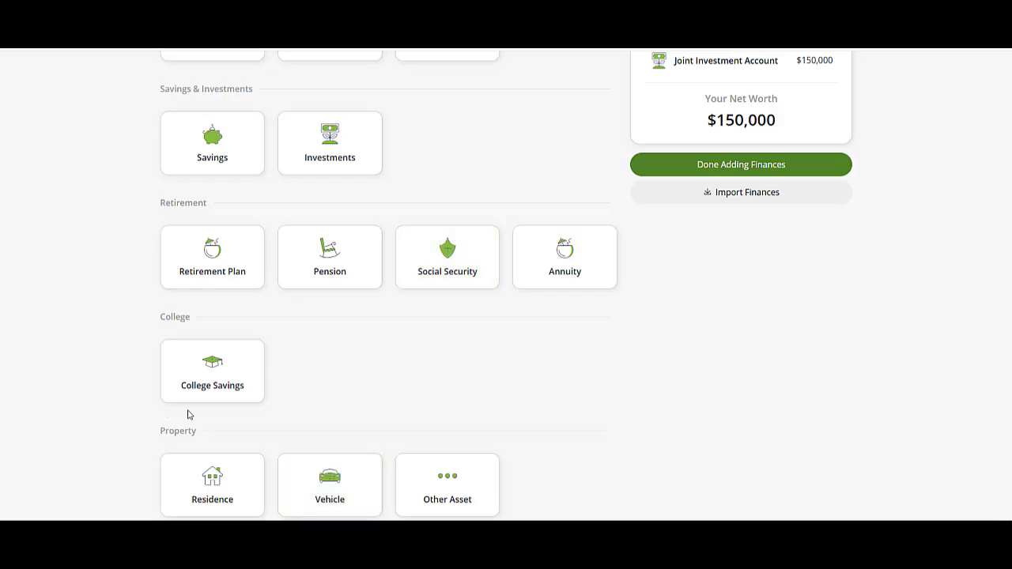
scroll(190, 411, "up", 1)
Add the first owner's Roth IRA with a $35,000 balance and $6,000 annual contribution.
left_click(231, 322)
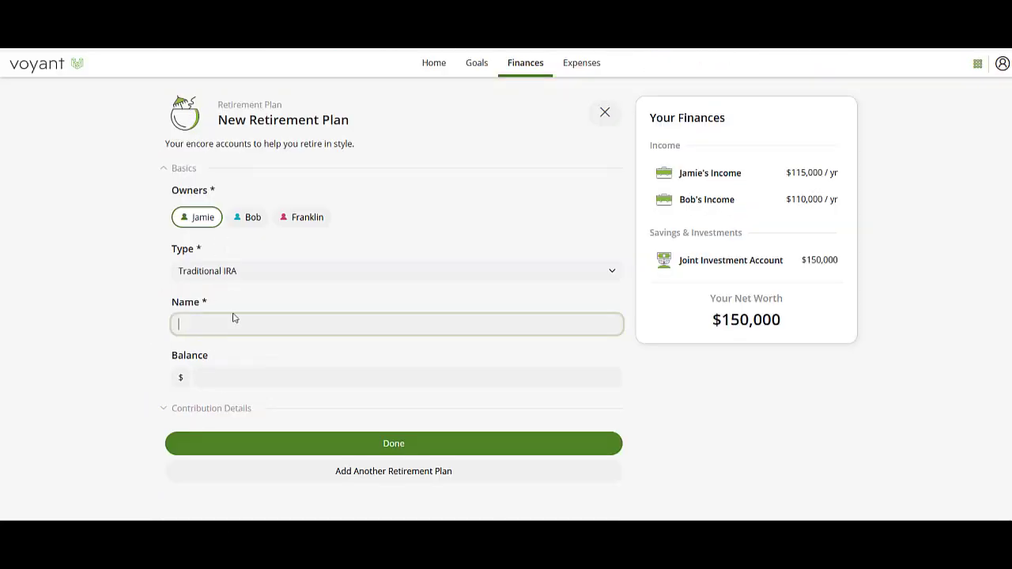
left_click(226, 276)
left_click(217, 377)
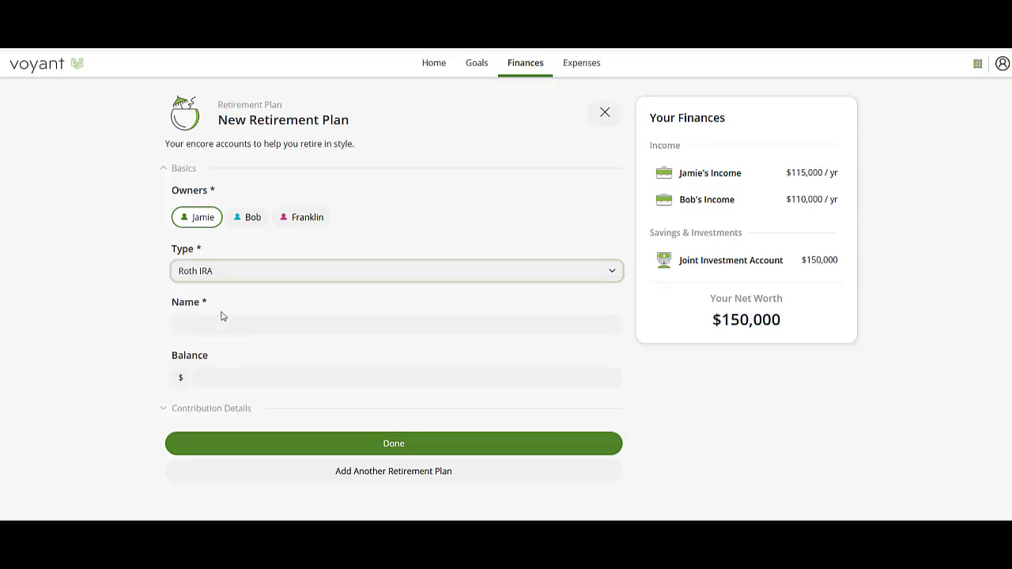
left_click(221, 323)
type("Jamie'")
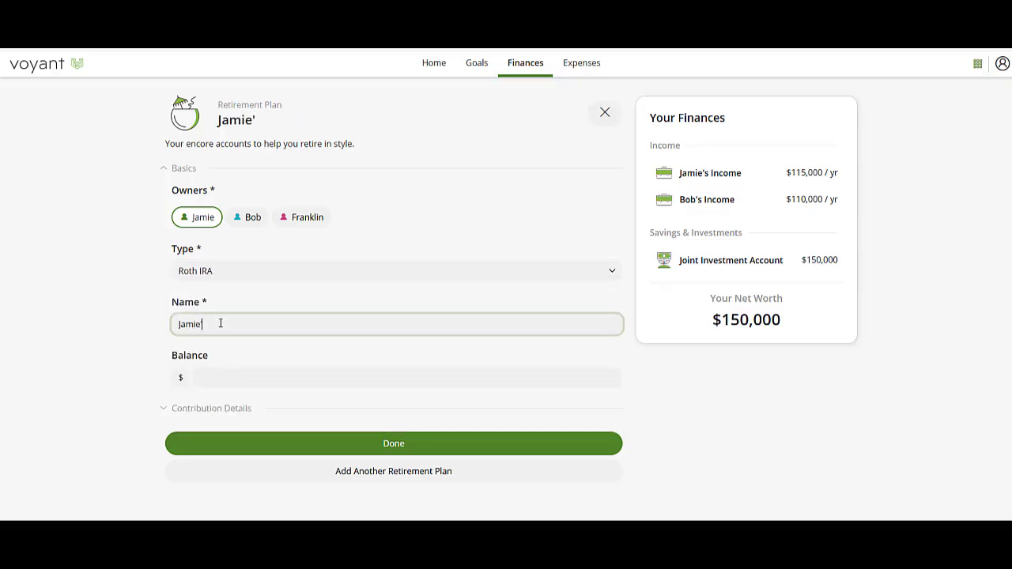
type("s ROth")
key("BackSpace")
key("BackSpace")
key("BackSpace")
type("oth")
key("Tab")
type("35")
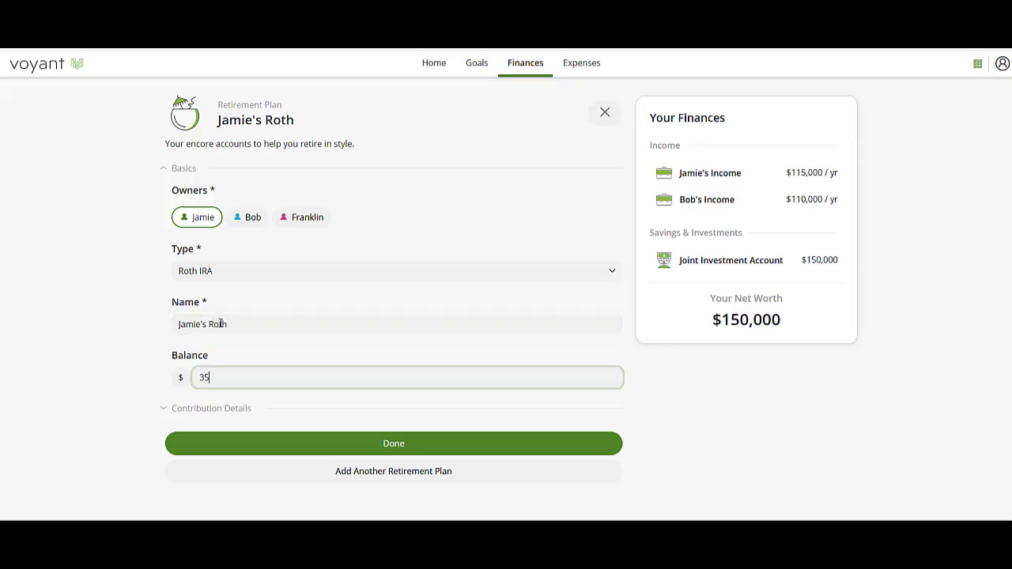
type(",000")
left_click(201, 410)
scroll(233, 433, "down", 2)
left_click(233, 433)
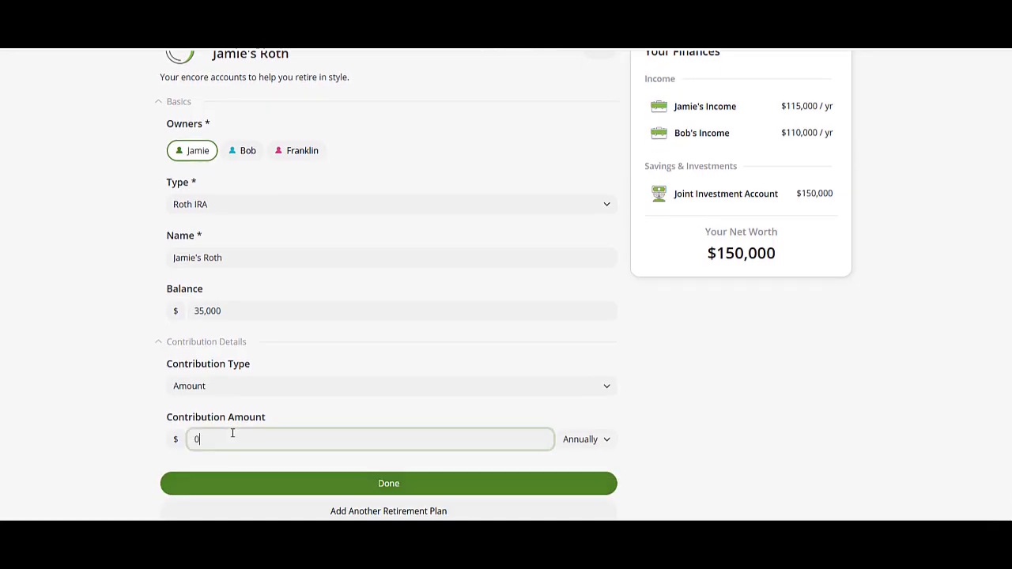
type("6,000")
Start a second retirement plan as a 401K with a $350,000 balance.
left_click(385, 510)
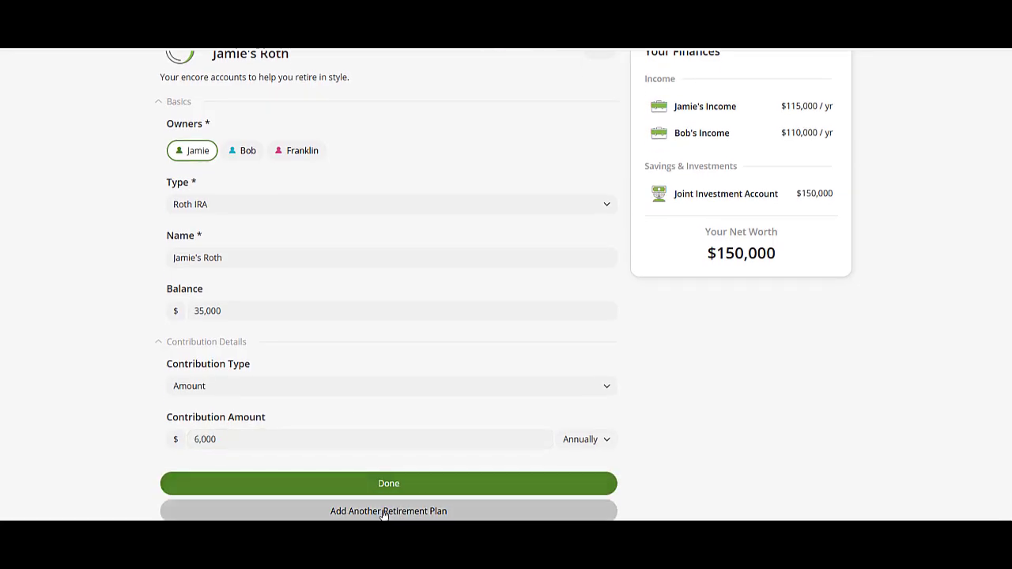
left_click(236, 204)
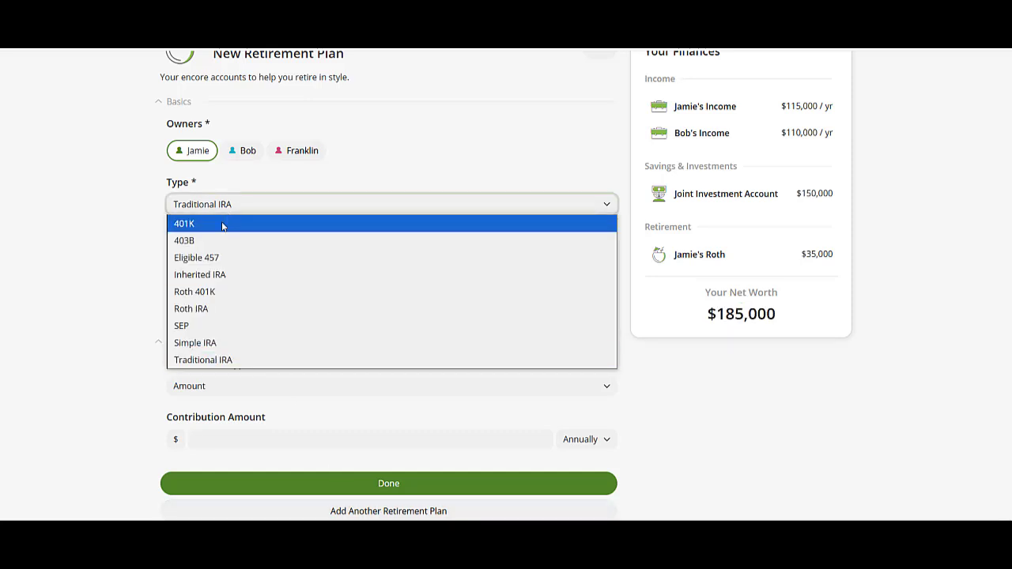
left_click(222, 224)
left_click(216, 257)
type("J")
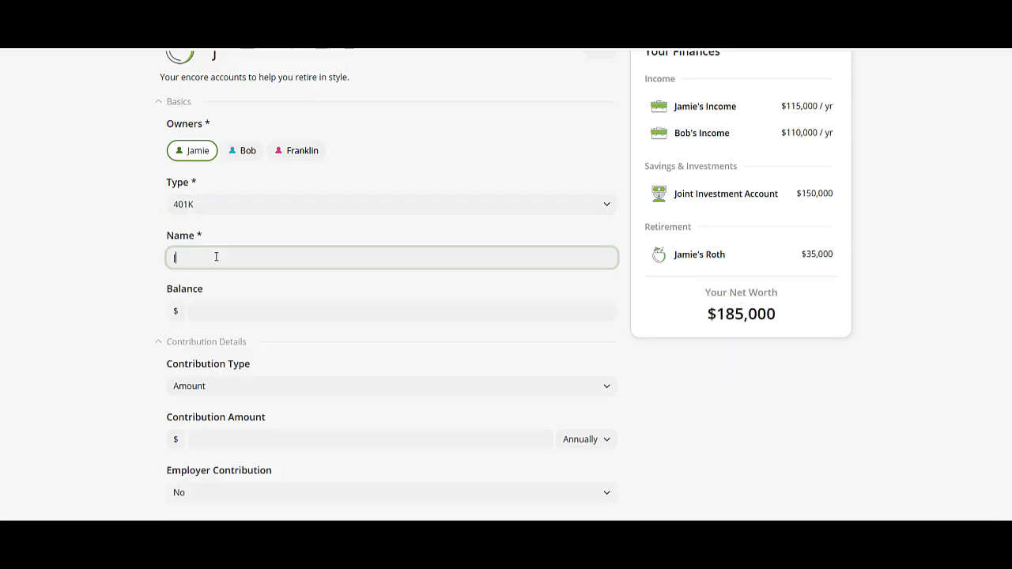
type("amie's 401k")
left_click(251, 305)
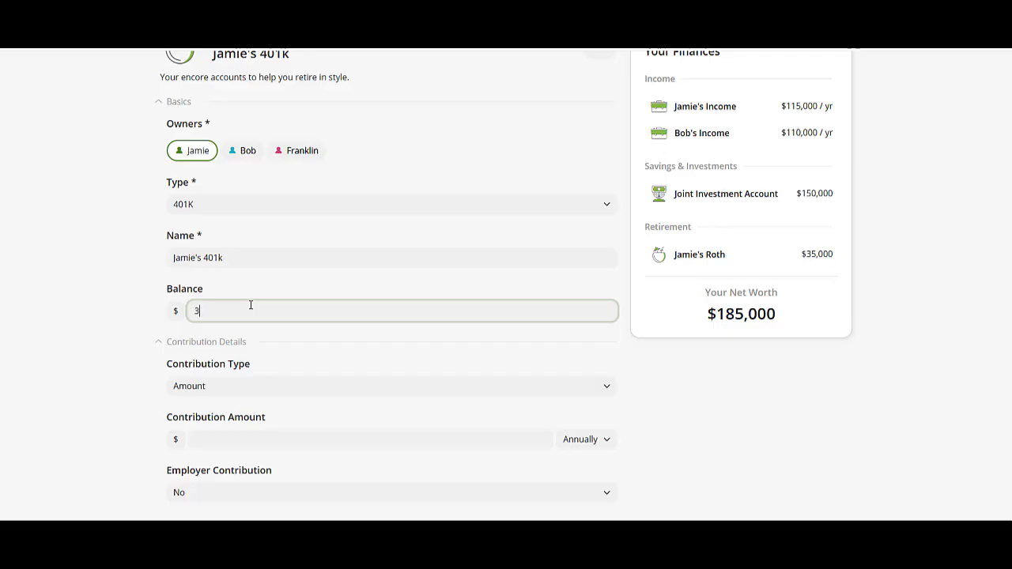
type("350,000")
Set the 401k to contribute 8% of income with employer matching up to 6%, and save it.
left_click(321, 386)
left_click(260, 434)
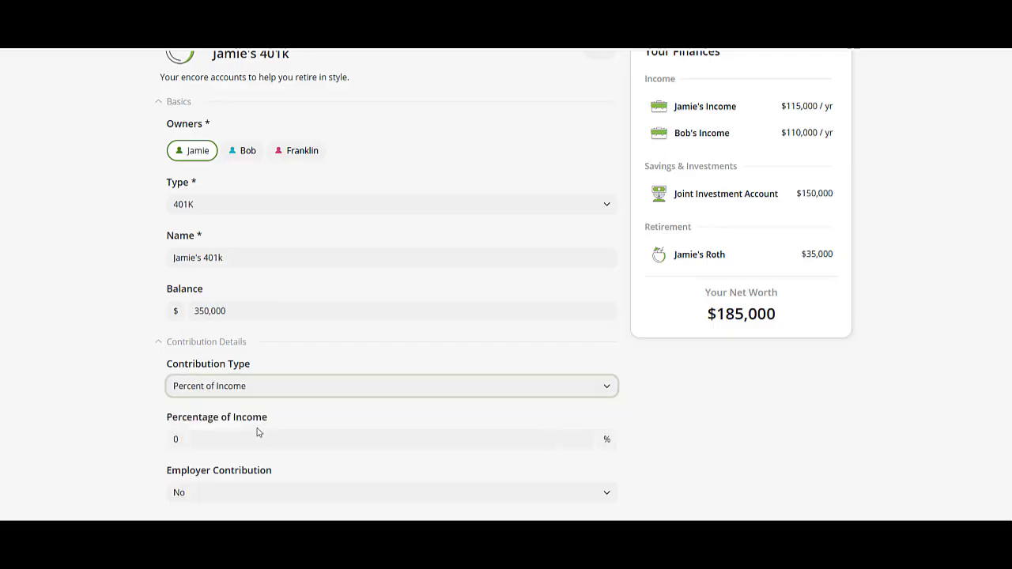
left_click(257, 433)
type("8")
scroll(211, 431, "down", 1)
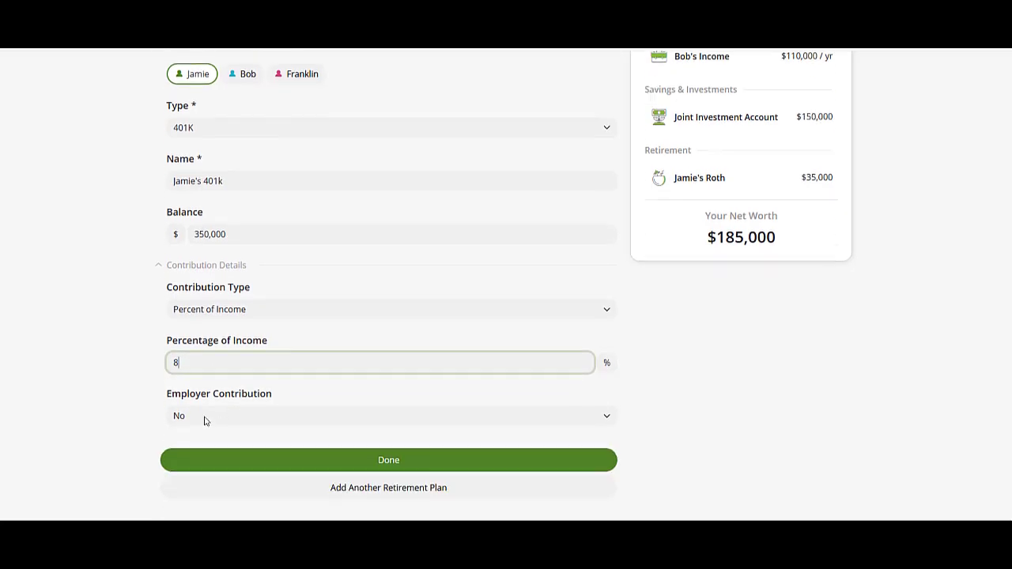
left_click(204, 416)
left_click(199, 449)
scroll(200, 447, "down", 2)
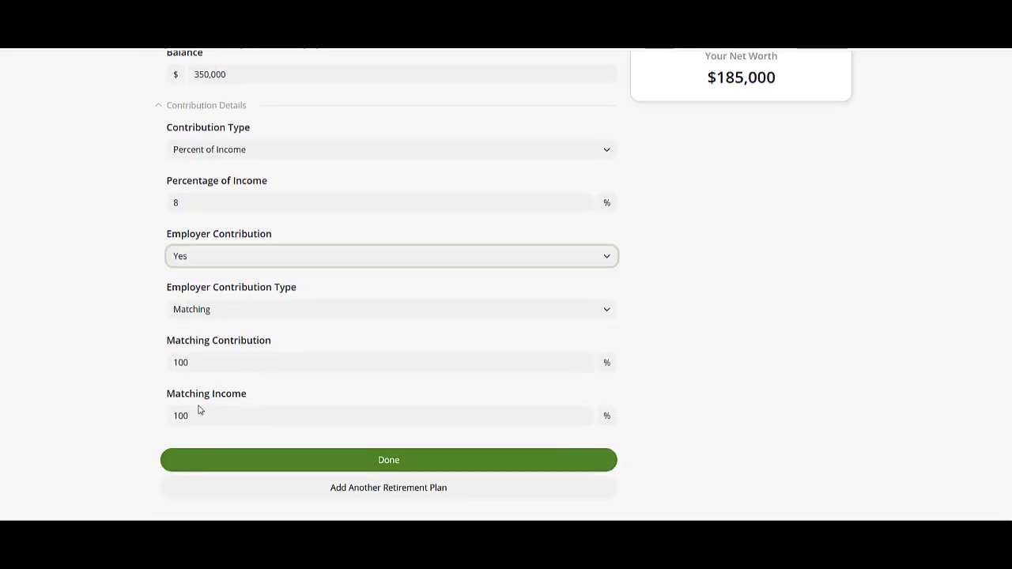
double_click(192, 412)
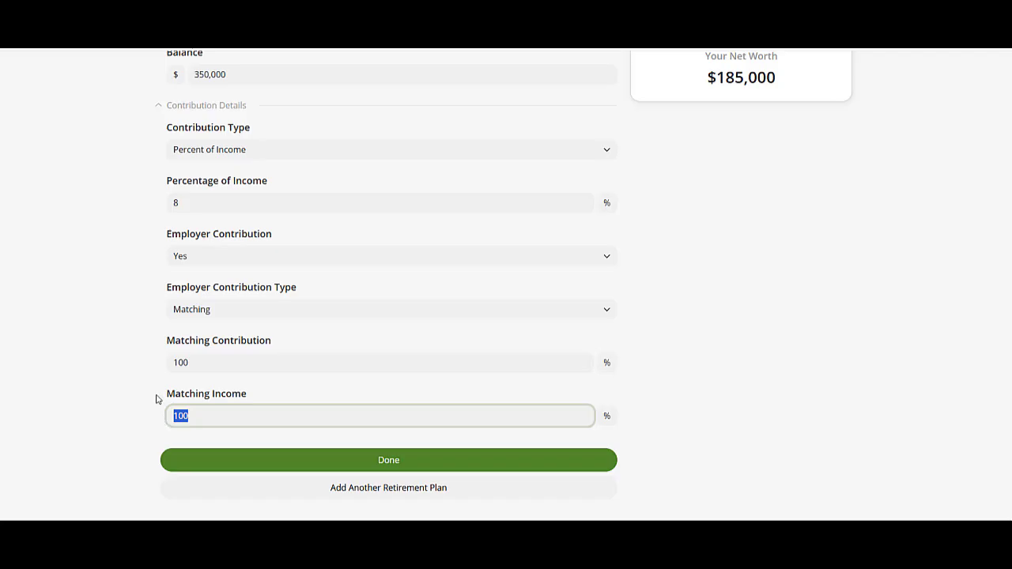
type("6")
left_click(340, 490)
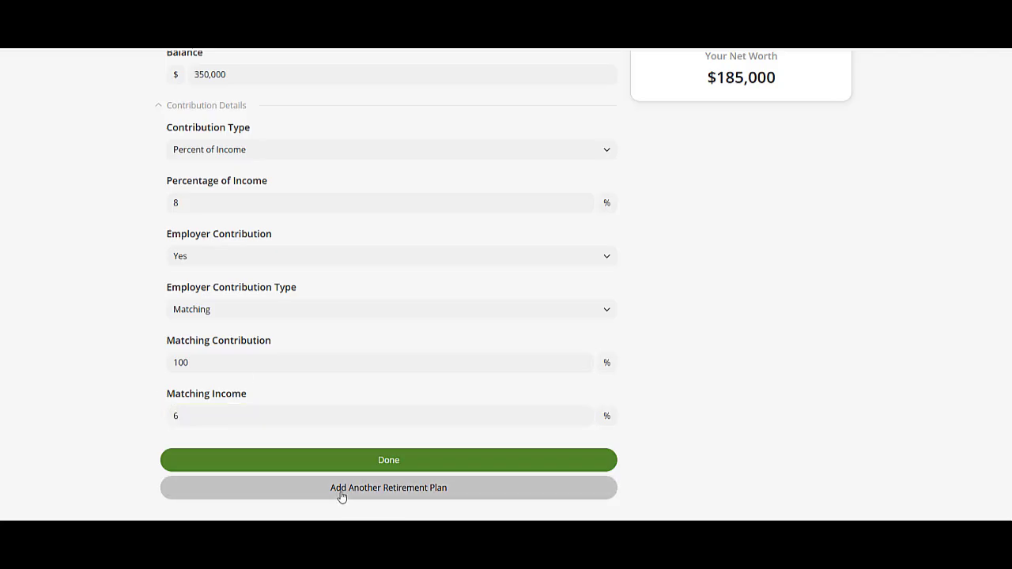
Create a Roth 401K for the second owner, named after them, with a $450,000 balance and 100% Roth.
left_click(244, 132)
left_click(226, 183)
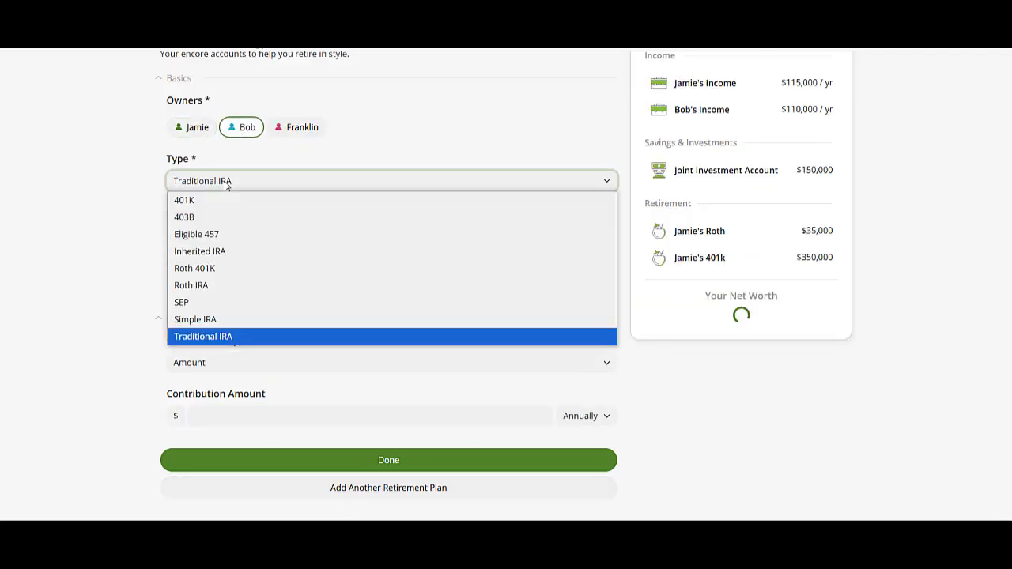
left_click(196, 268)
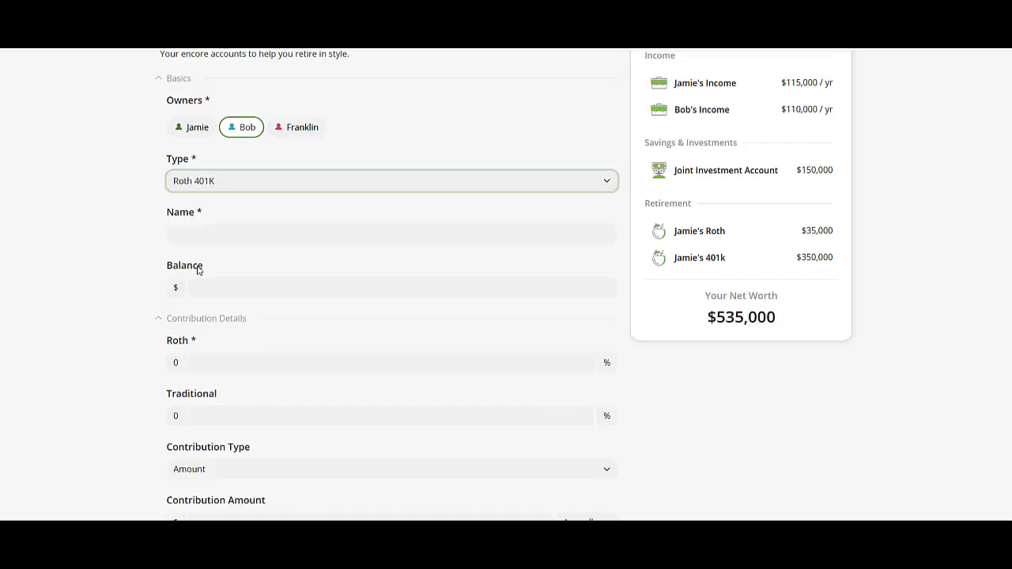
left_click(211, 227)
type("ROth")
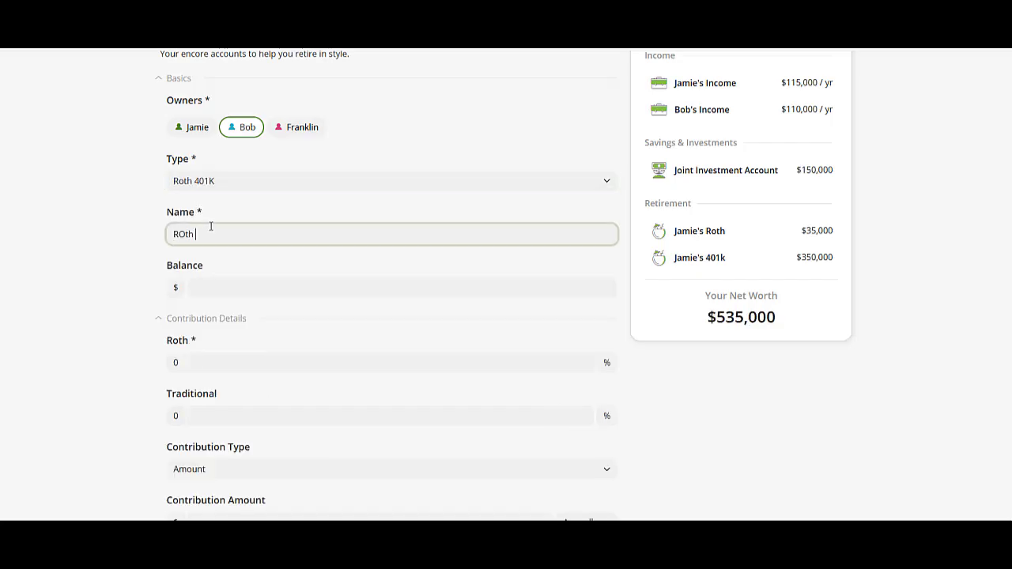
type("Bob's Roth 401k")
left_click(212, 287)
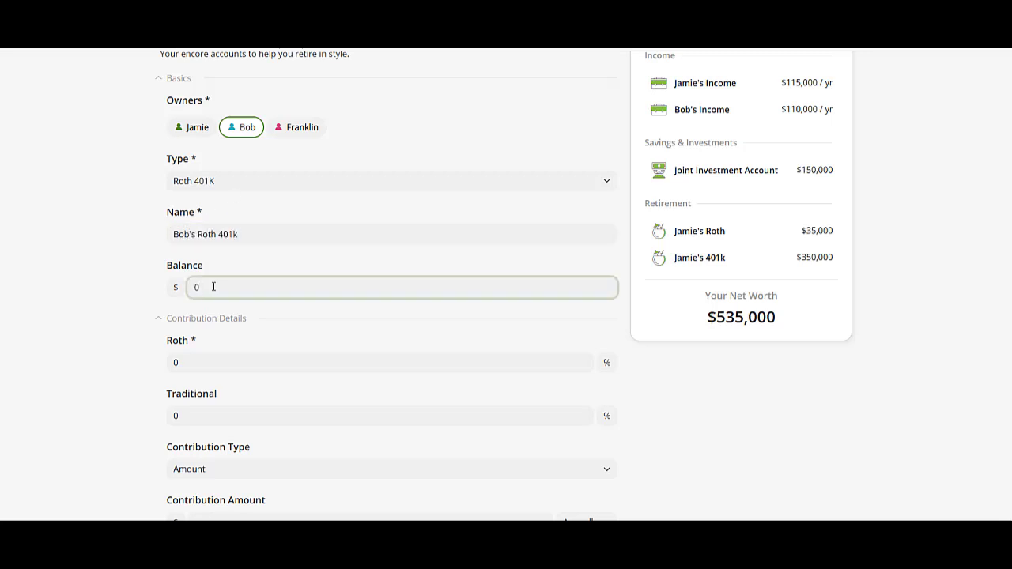
type("4500000")
left_click(227, 366)
type("100")
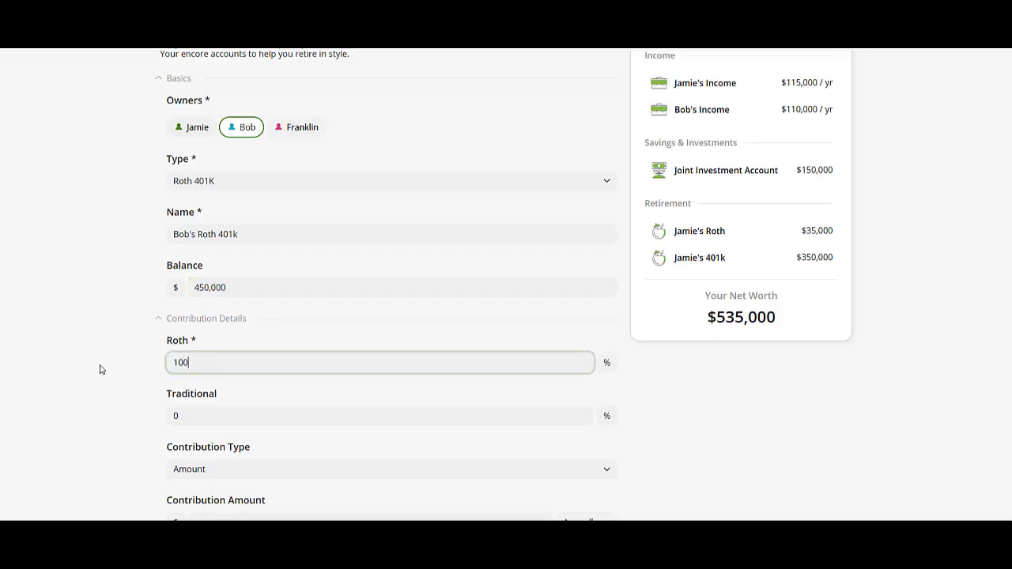
Set contributions to 10% of income with employer matching up to 5%, and save the plan.
scroll(115, 366, "down", 3)
left_click(248, 311)
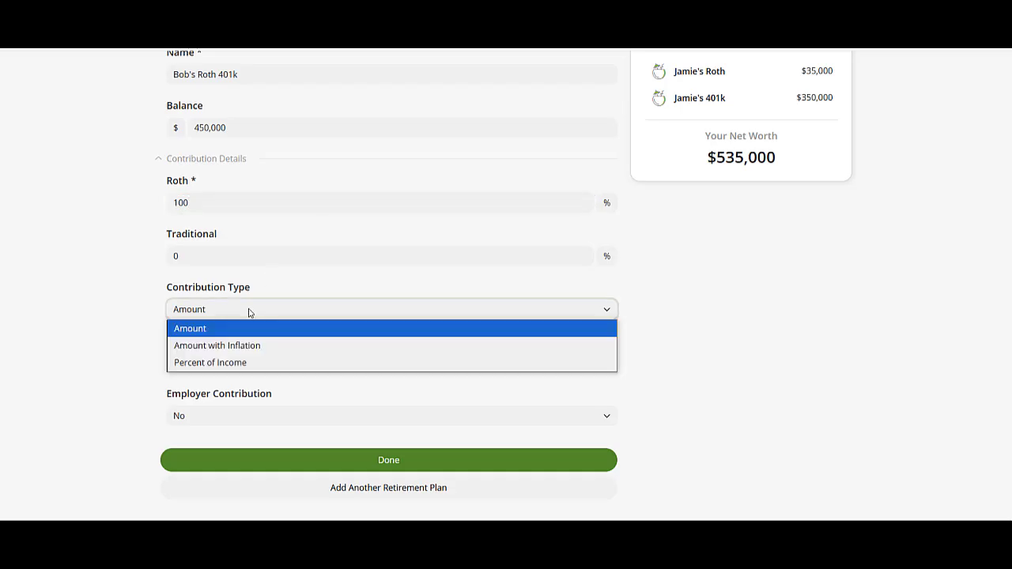
left_click(234, 362)
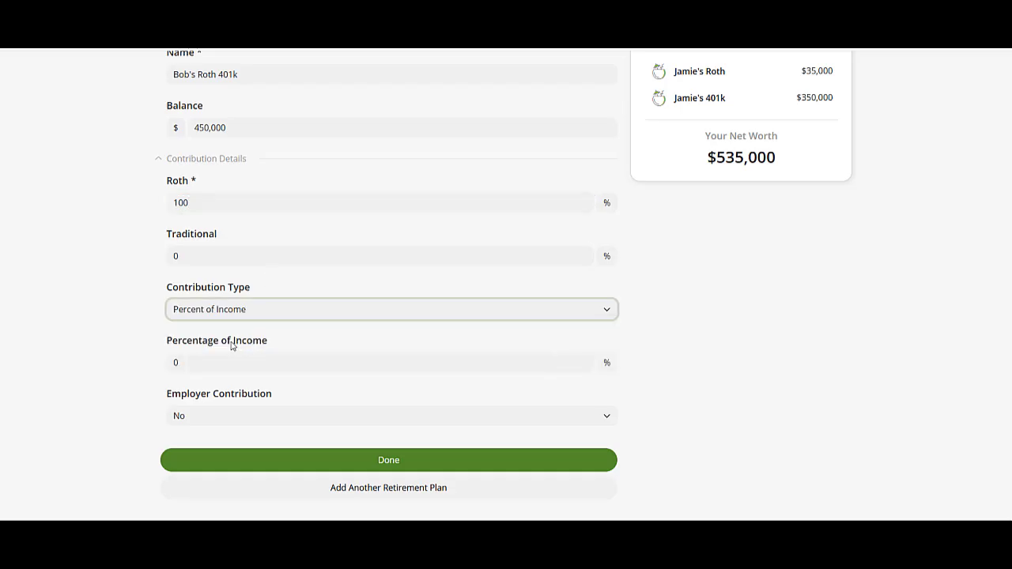
left_click(192, 359)
type("10")
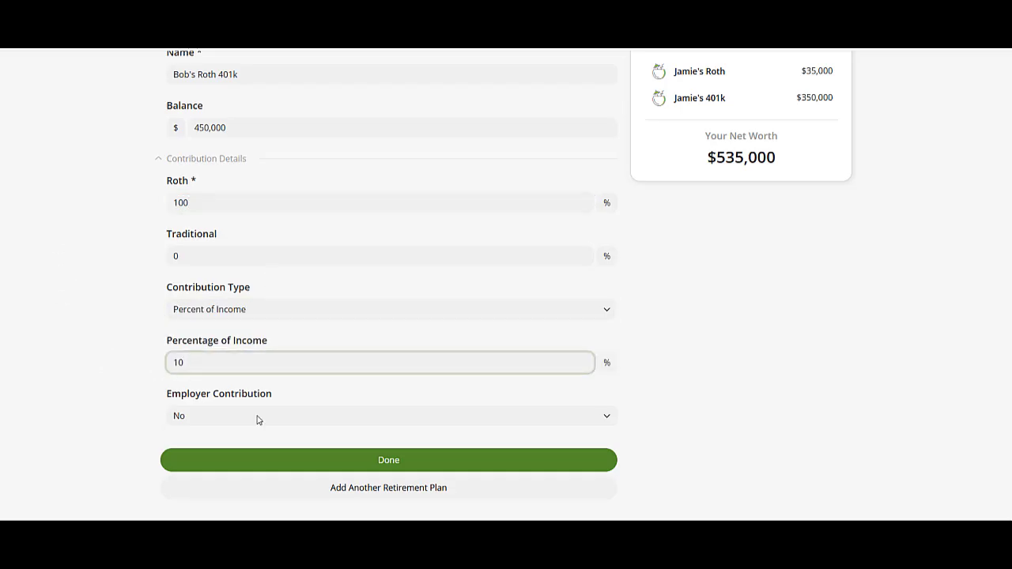
left_click(255, 417)
left_click(223, 451)
scroll(223, 451, "down", 3)
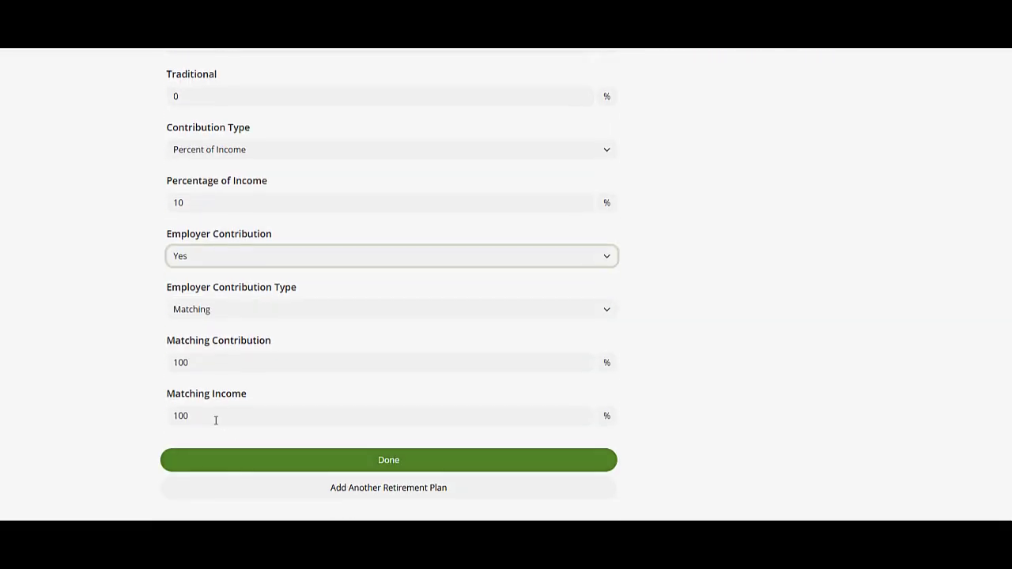
left_click(214, 416)
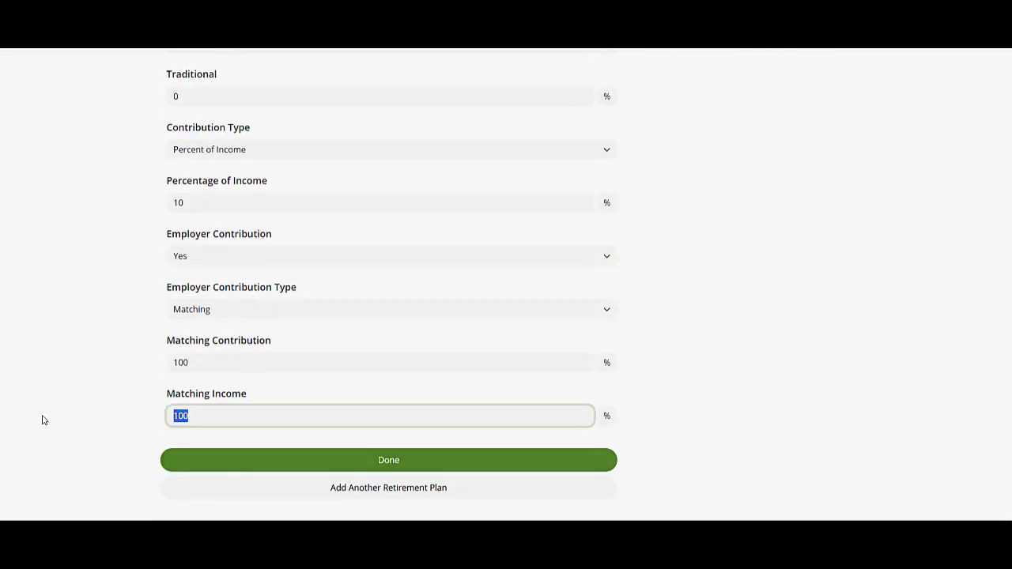
type("5")
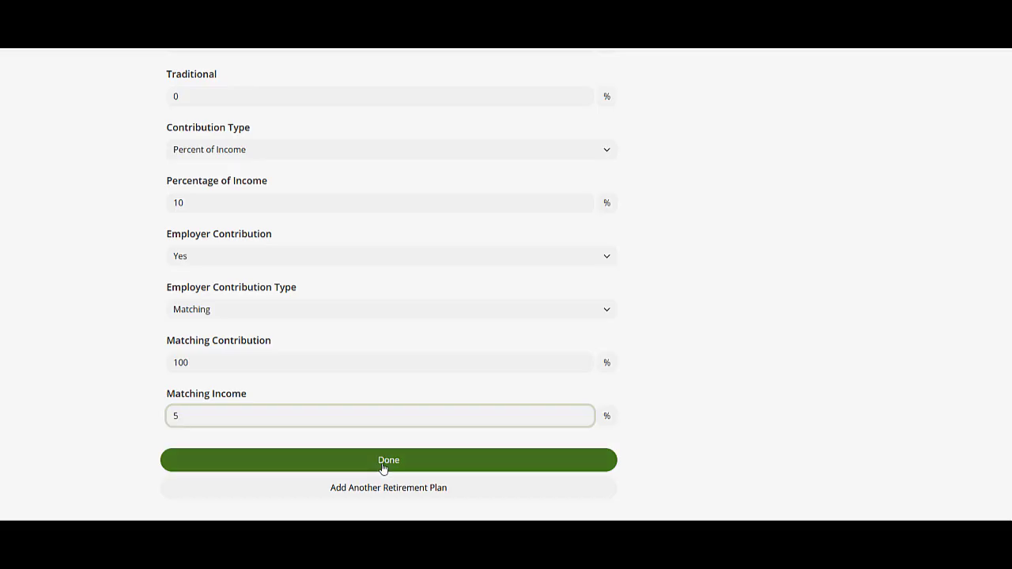
left_click(382, 465)
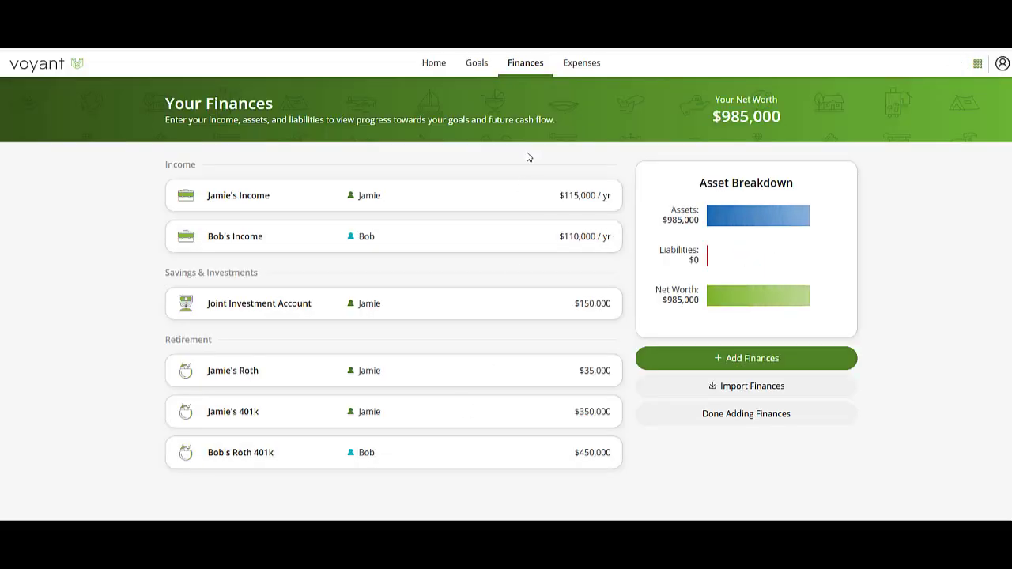
In the home expenses, rename Rent to Mortgage and set it to $2,200.
left_click(581, 64)
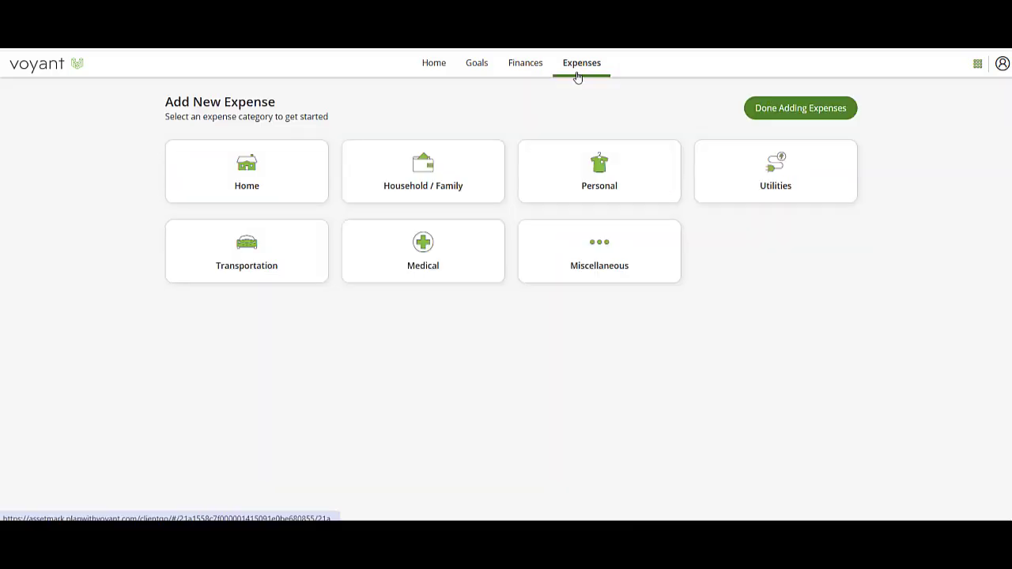
left_click(260, 170)
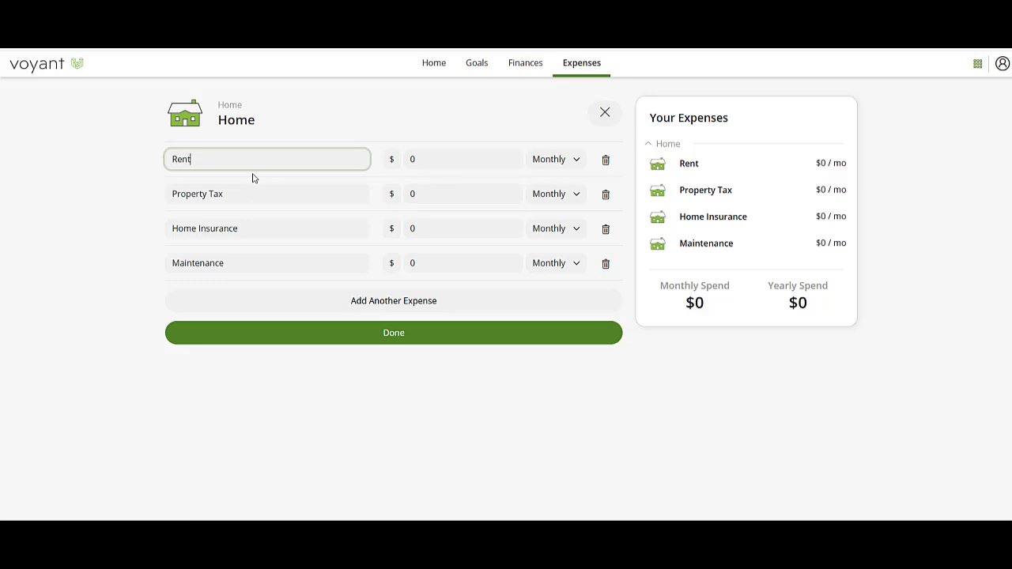
left_click_drag(332, 159, 6, 184)
type("Mortgage")
key("Tab")
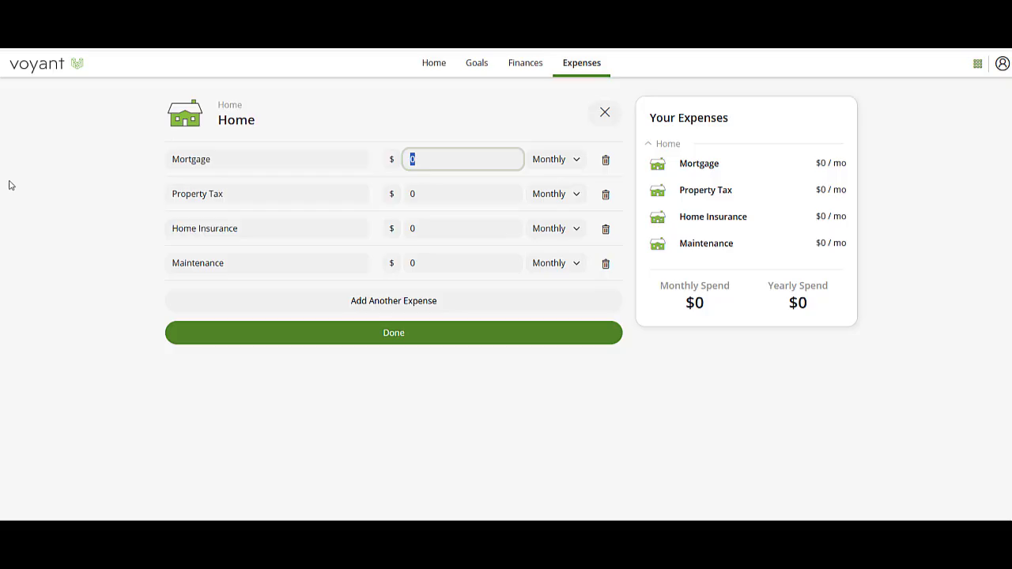
type("2200")
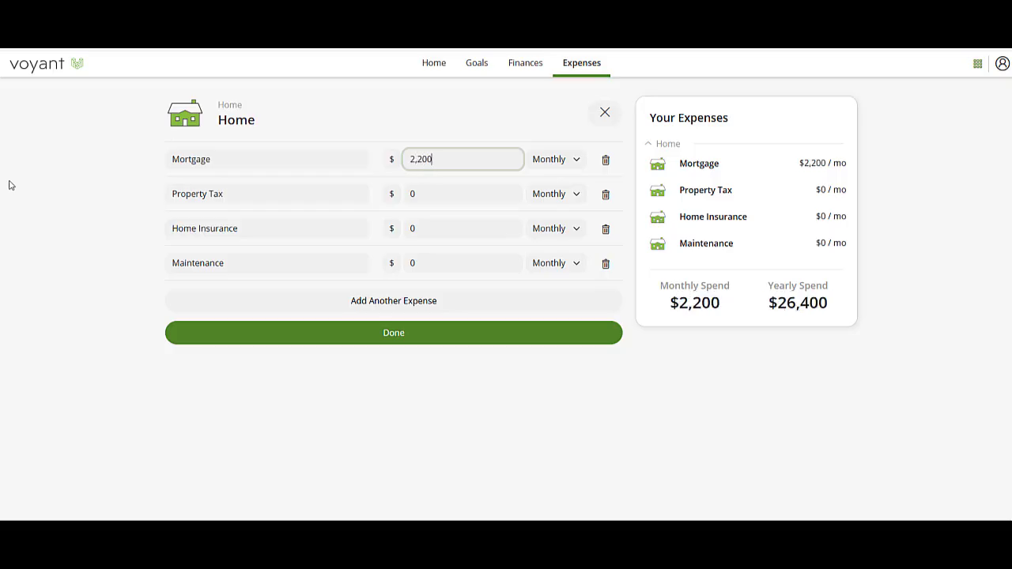
Set Property Tax to $3,500 annually and Home Insurance to $2,000 annually.
left_click(412, 190)
type("3500")
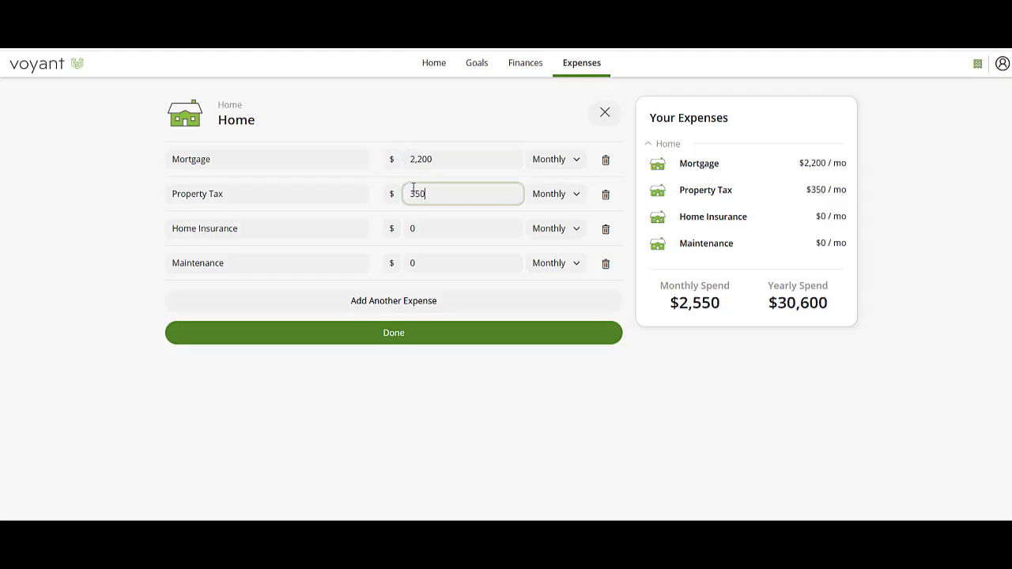
left_click(552, 195)
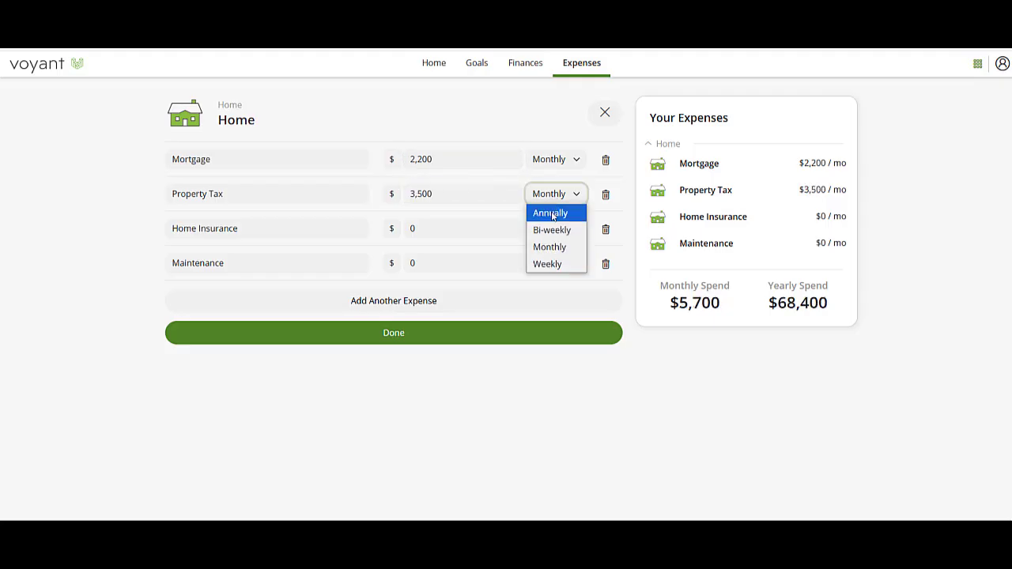
left_click(553, 211)
left_click(457, 231)
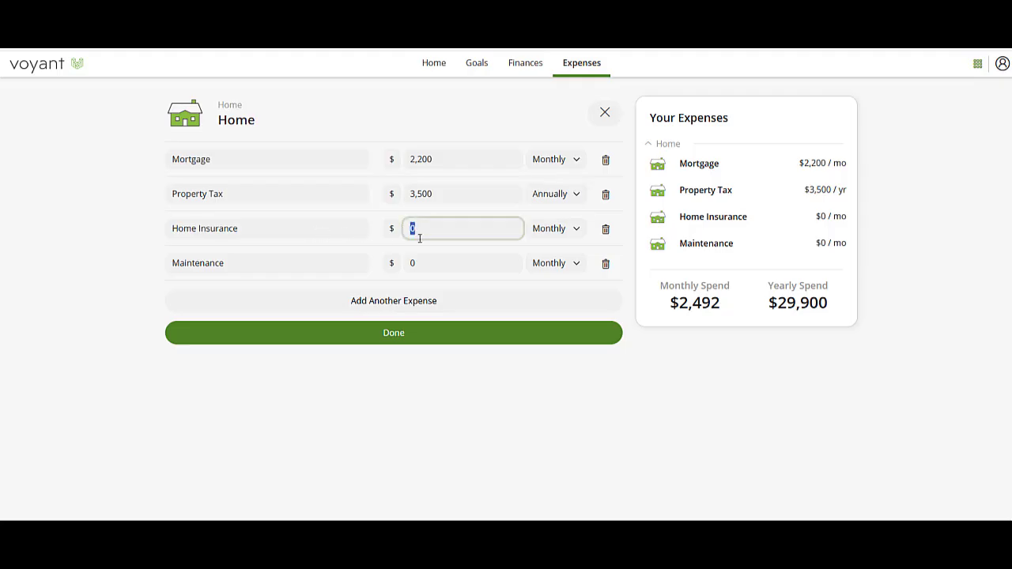
type("2000")
left_click(545, 231)
left_click(546, 246)
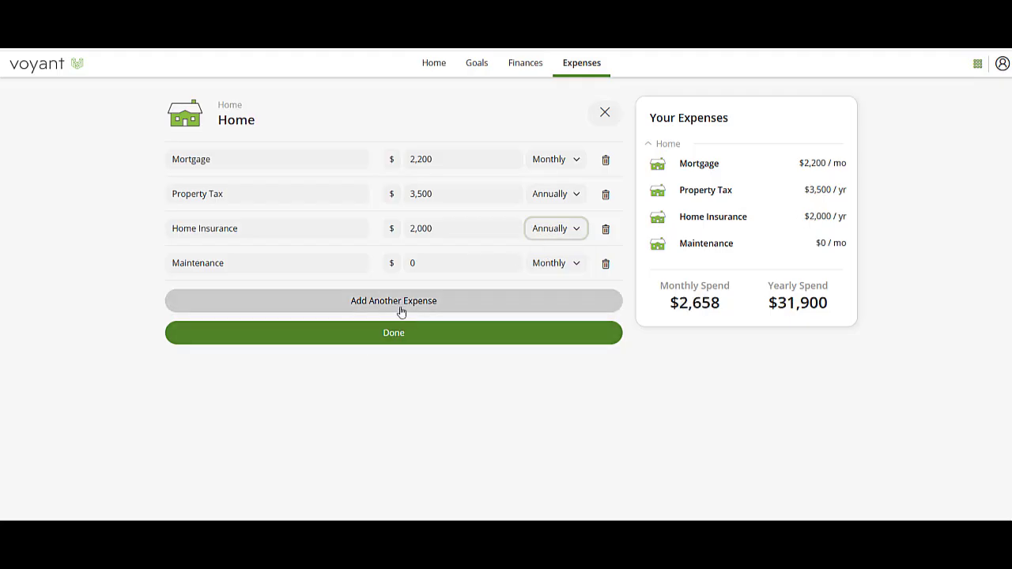
Replace the Maintenance expense with Groceries at $1,500 a month.
left_click(367, 309)
left_click(218, 299)
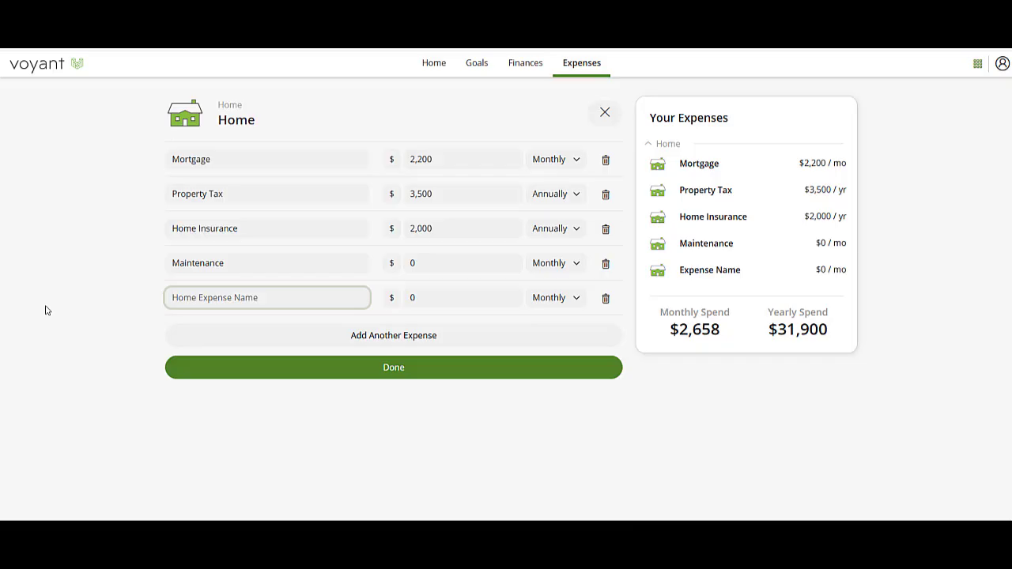
type("C")
key("BackSpace")
double_click(255, 264)
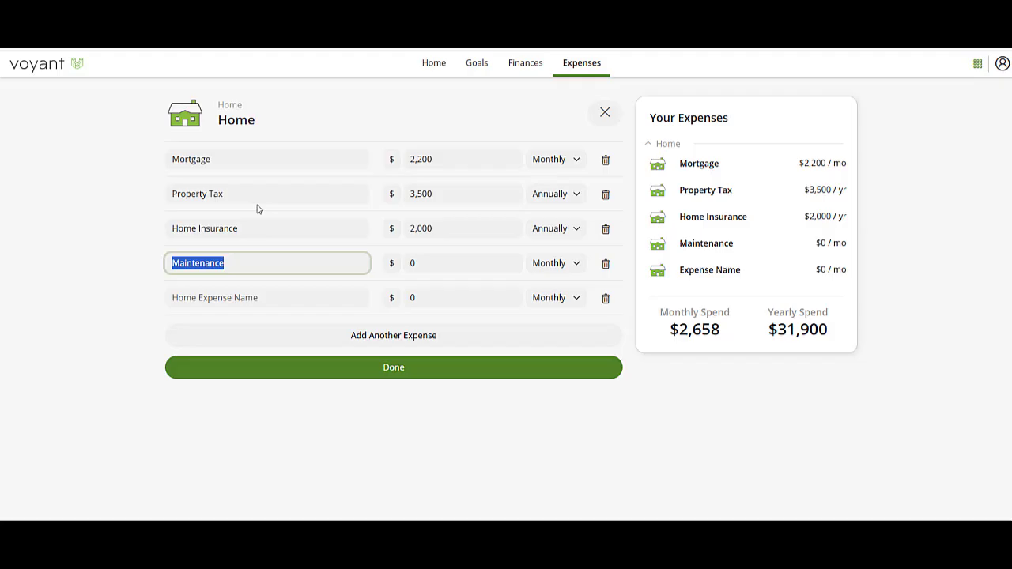
type("Groceries")
key("Tab")
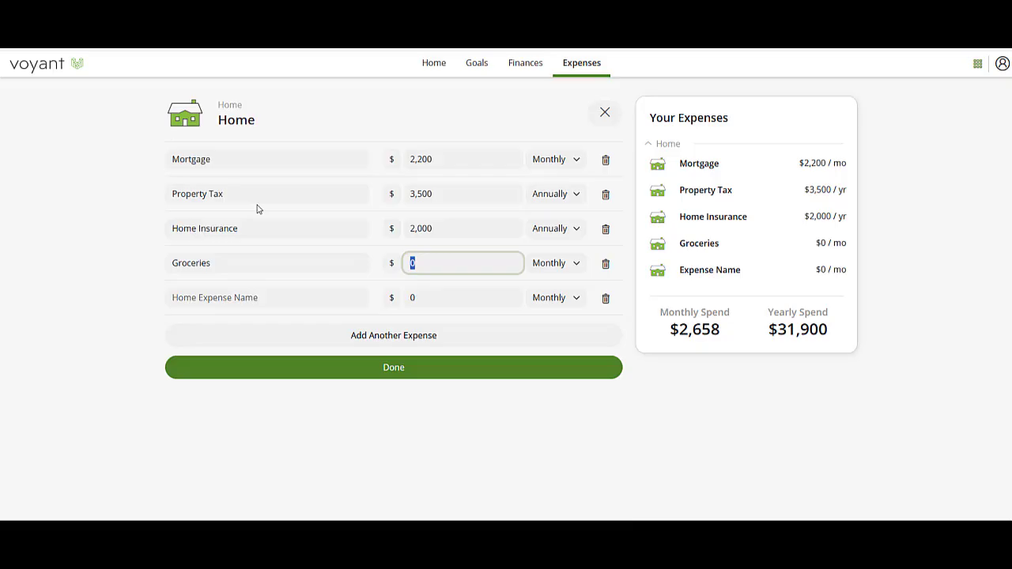
type("1500")
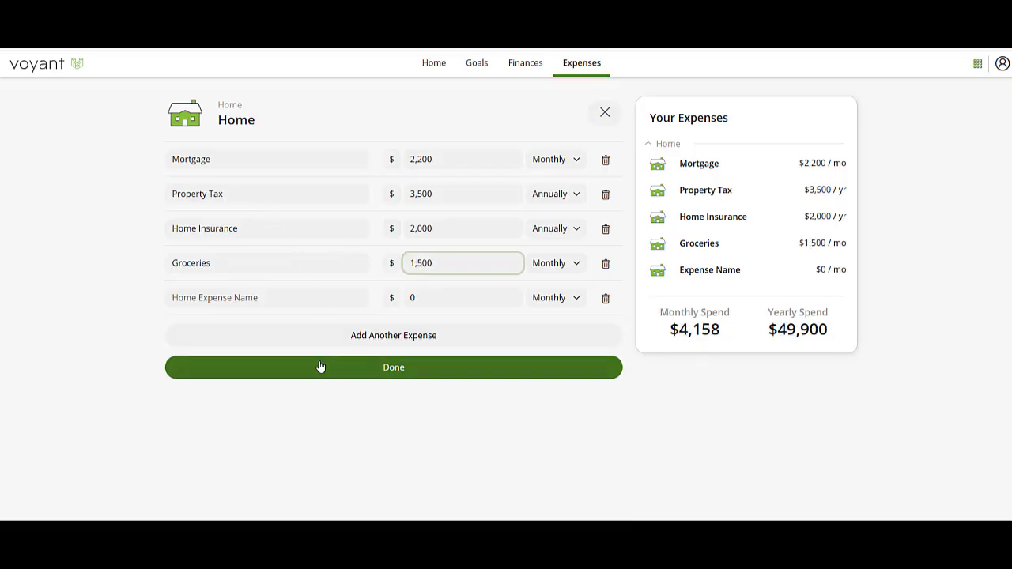
Save the home expenses, finish adding expenses, and review the financial plan overview.
left_click(411, 374)
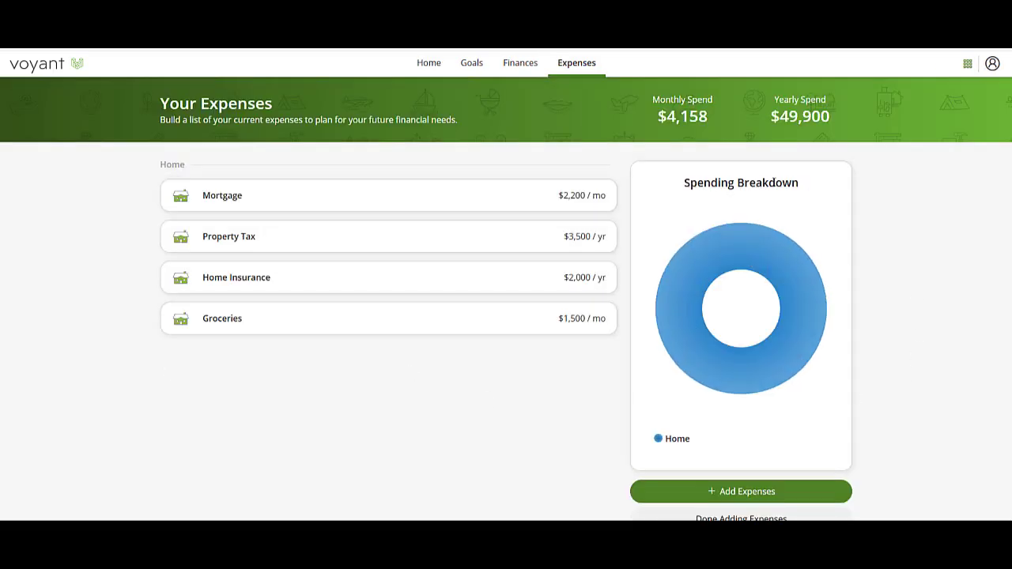
mouse_move(700, 363)
scroll(705, 365, "down", 1)
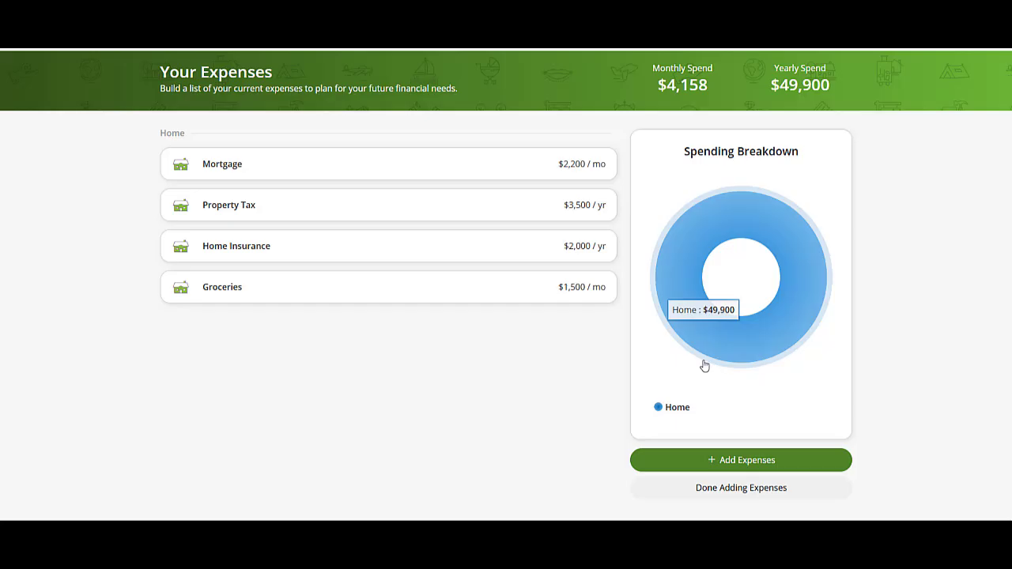
left_click(728, 488)
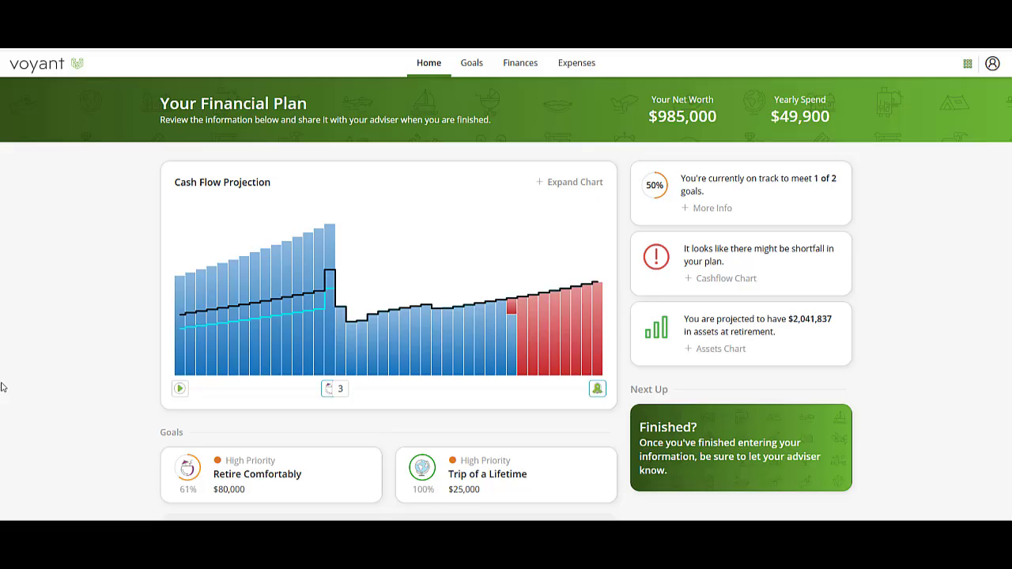
mouse_move(522, 283)
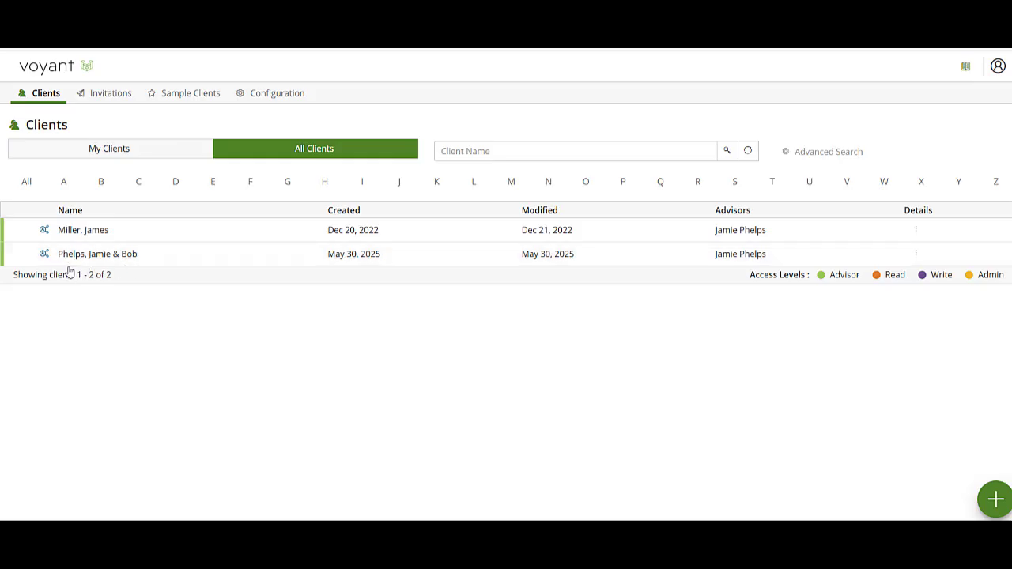
Open the client household's plan, turn on Client Lock, and glance at the Base Plan list.
left_click(96, 257)
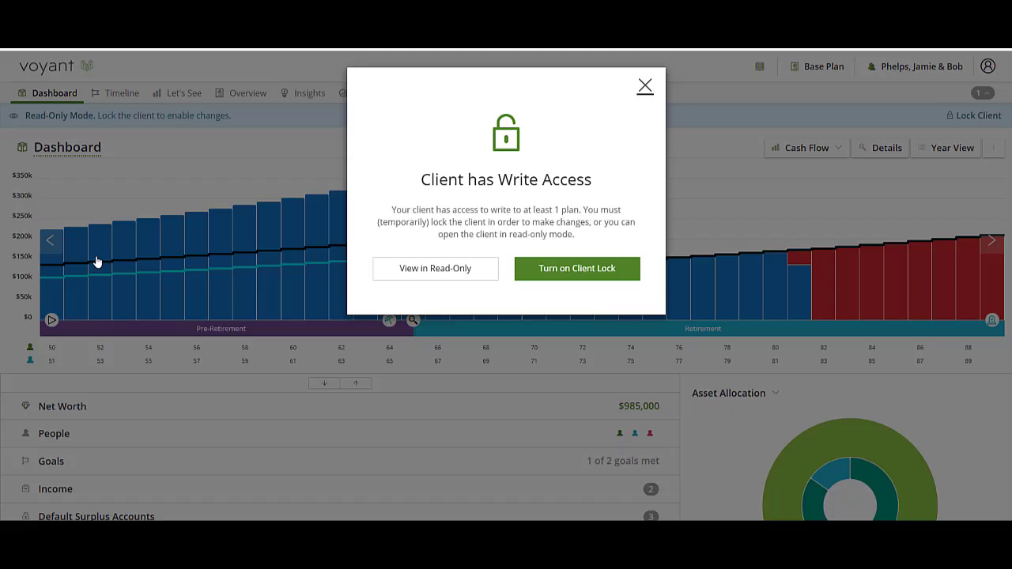
left_click(570, 275)
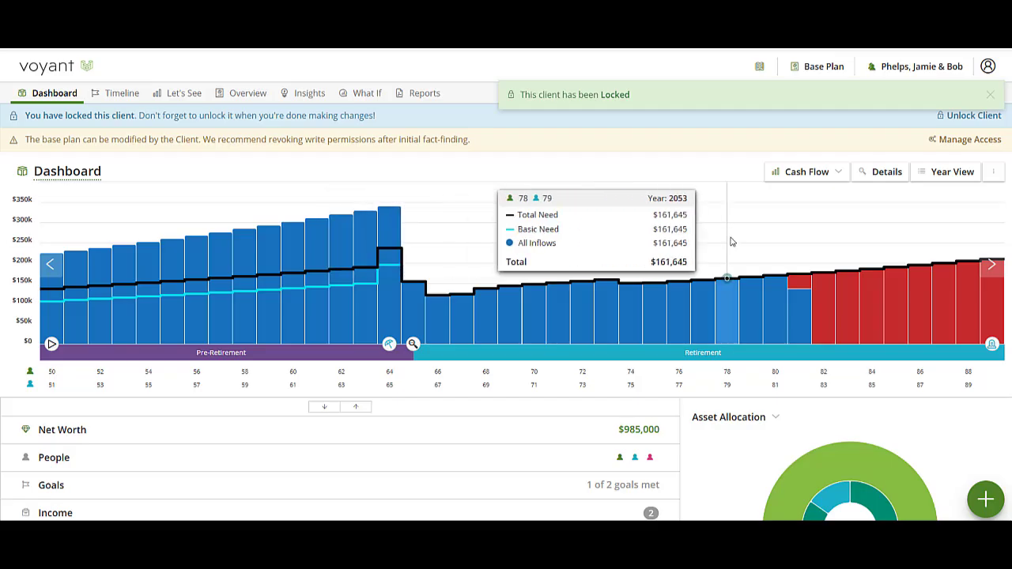
left_click(819, 68)
left_click(819, 68)
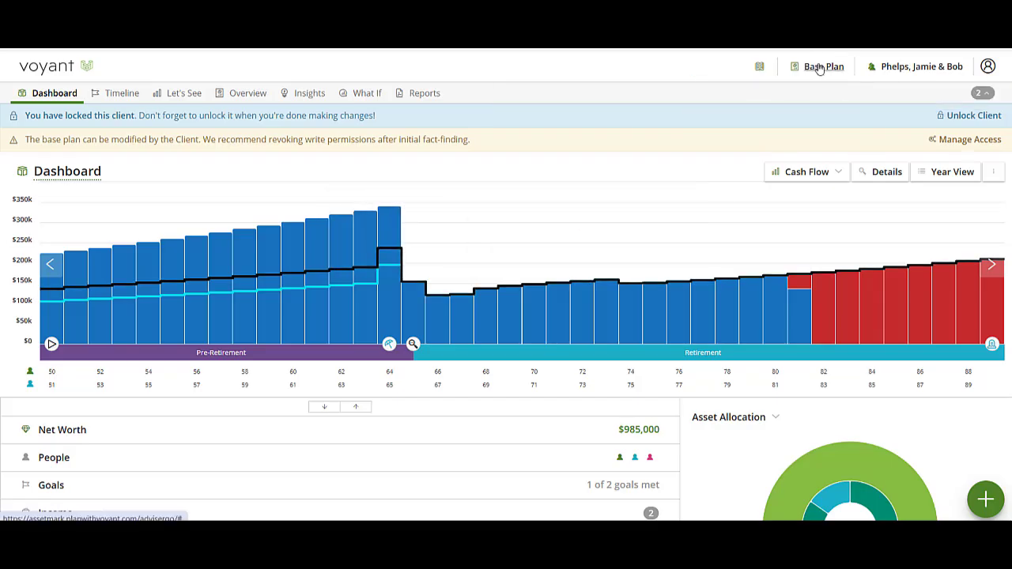
Show the cash flow Details and expand the summary sections down to the $49,900 Home expense.
left_click(877, 173)
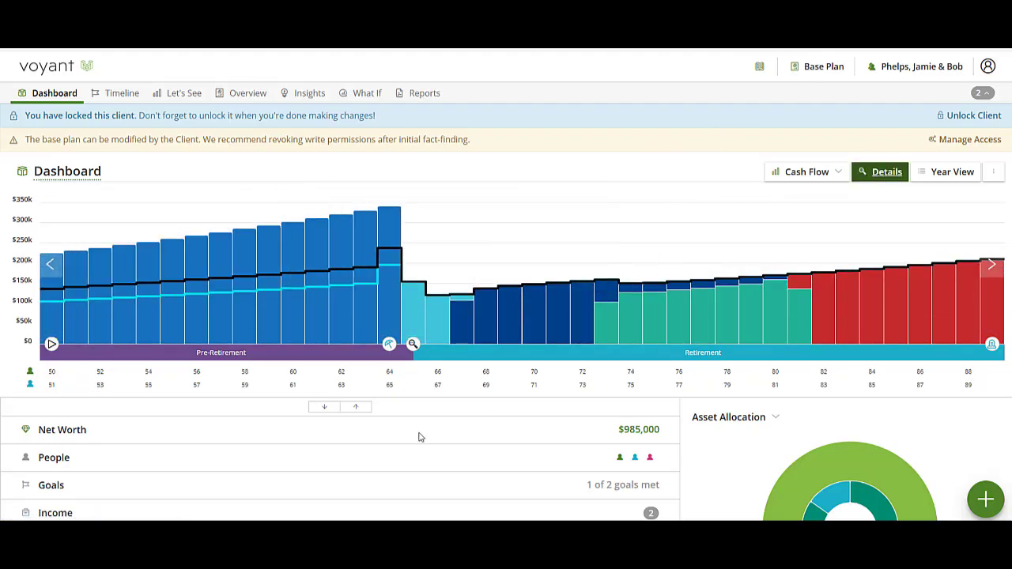
left_click(324, 408)
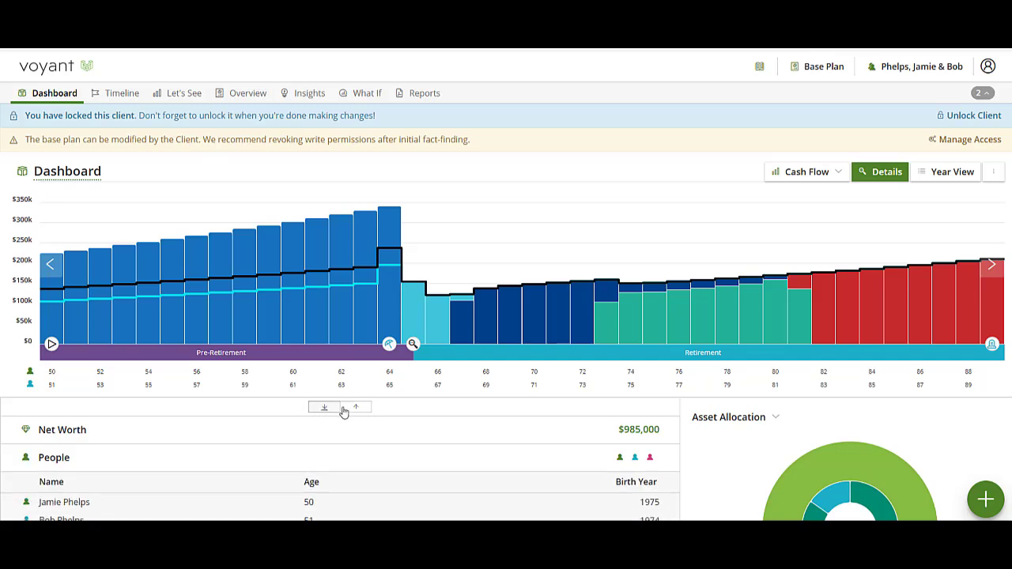
scroll(341, 409, "down", 3)
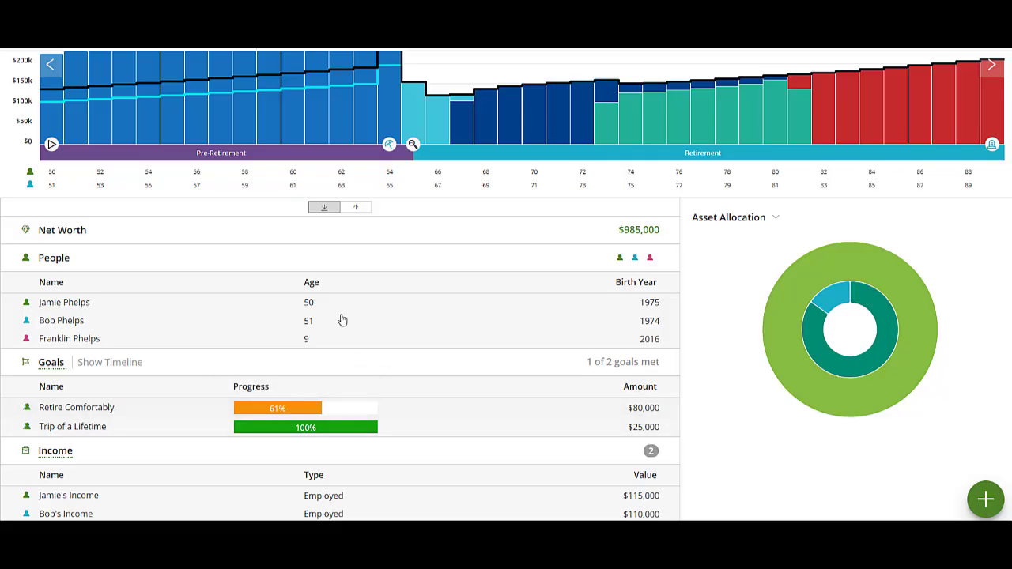
scroll(332, 344, "down", 6)
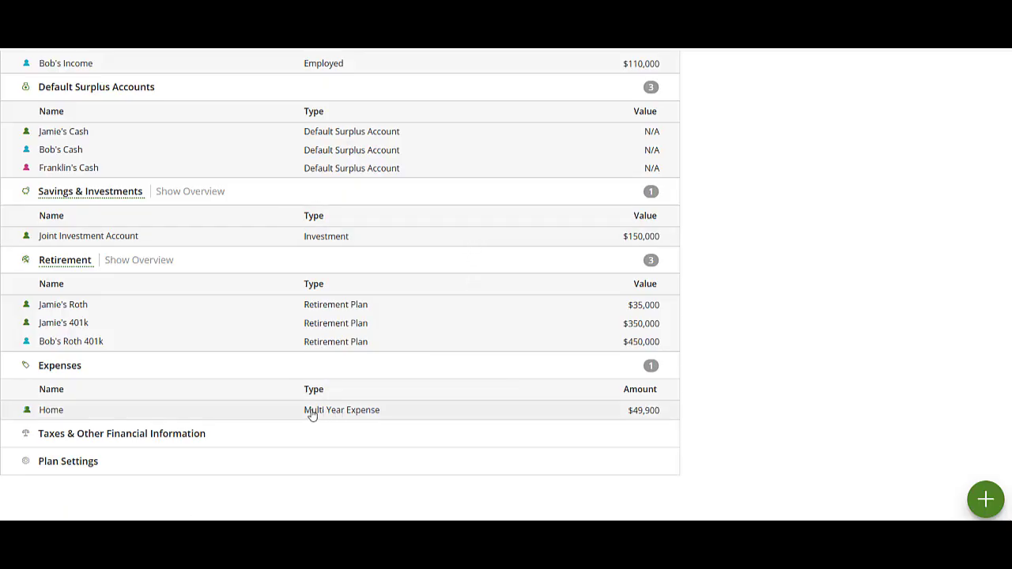
Review the Home expense's four itemized costs in Details, then close it back to the dashboard.
left_click(158, 418)
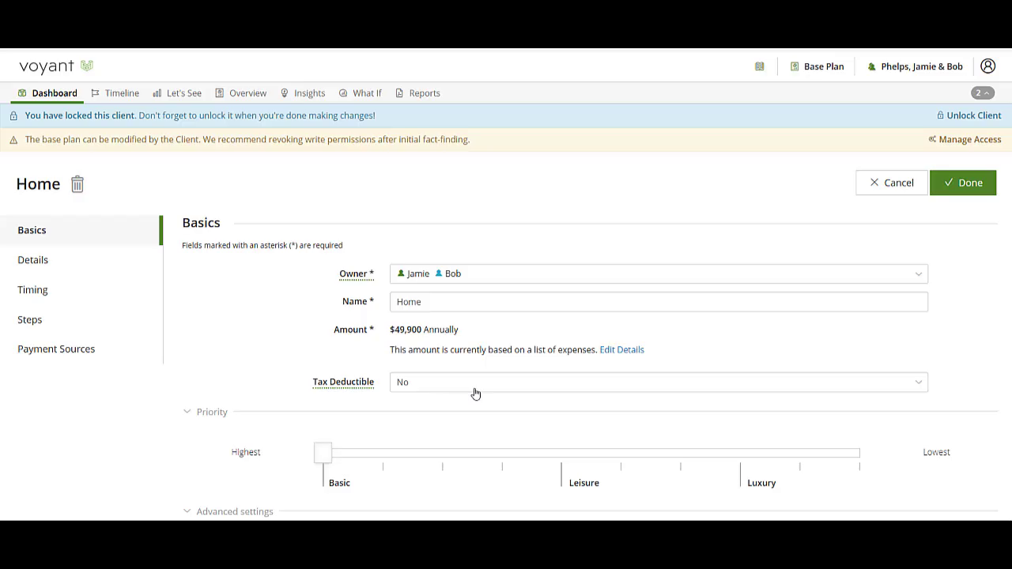
left_click(54, 262)
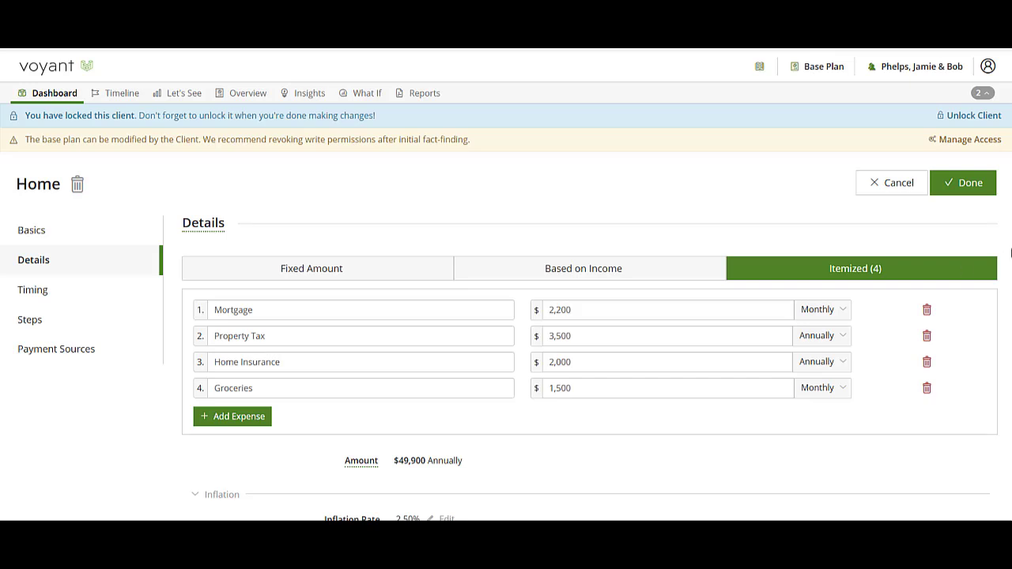
left_click(974, 189)
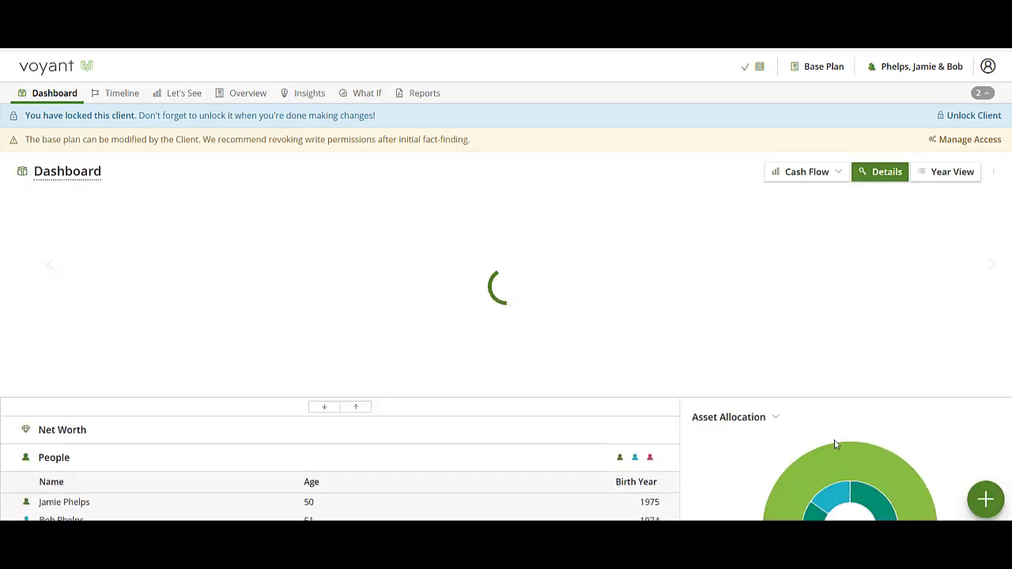
Check the add-item categories under the green + button, then go to the What If page.
left_click(988, 504)
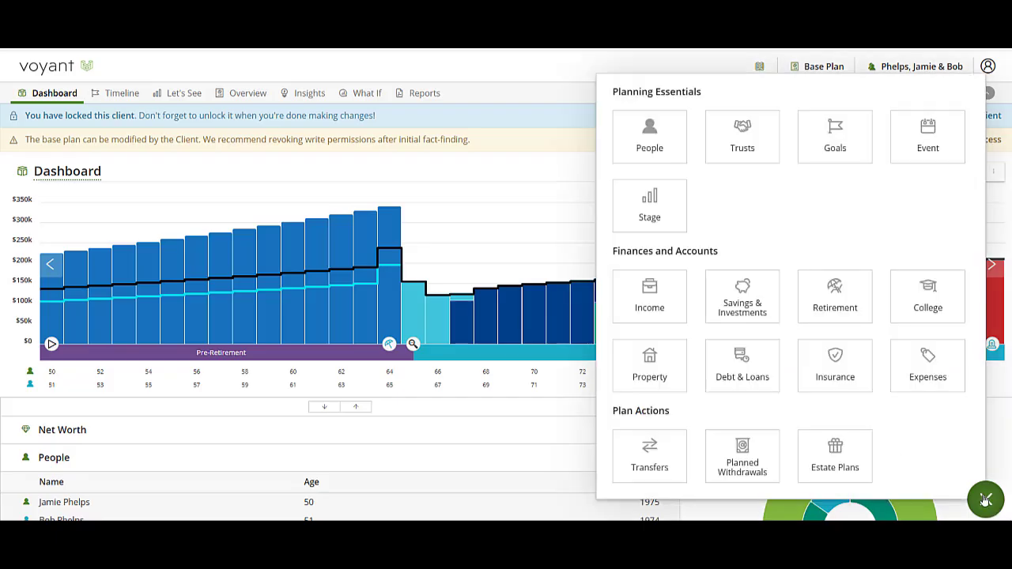
left_click(985, 501)
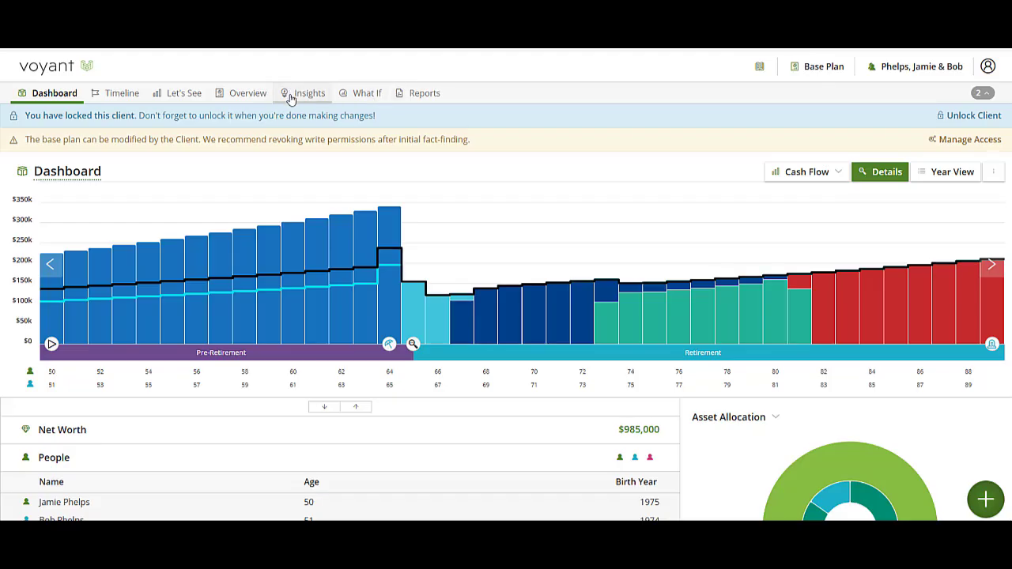
mouse_move(807, 329)
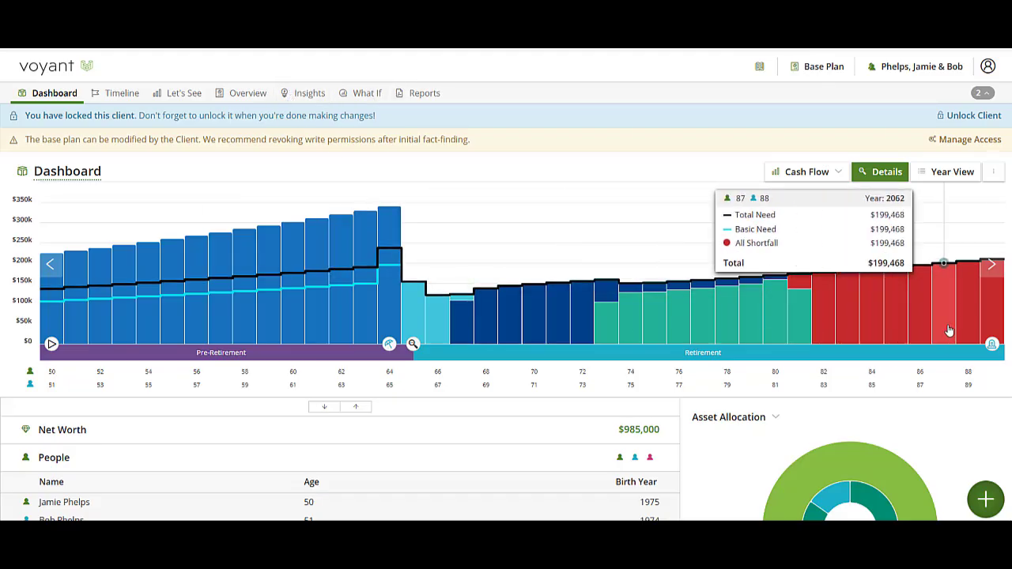
mouse_move(994, 330)
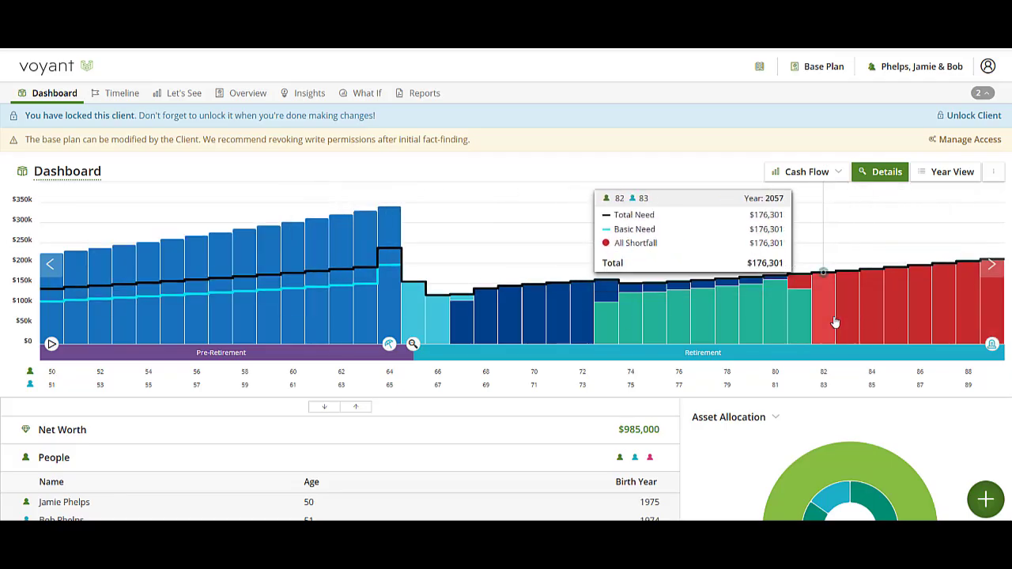
left_click(360, 92)
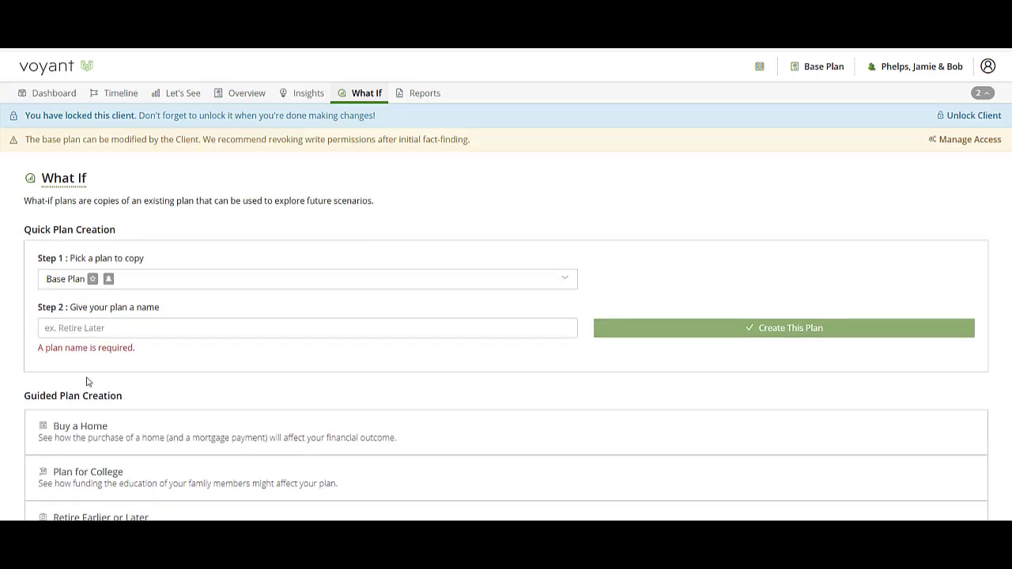
Leave the What If plan name blank and return to the household dashboard.
left_click(165, 329)
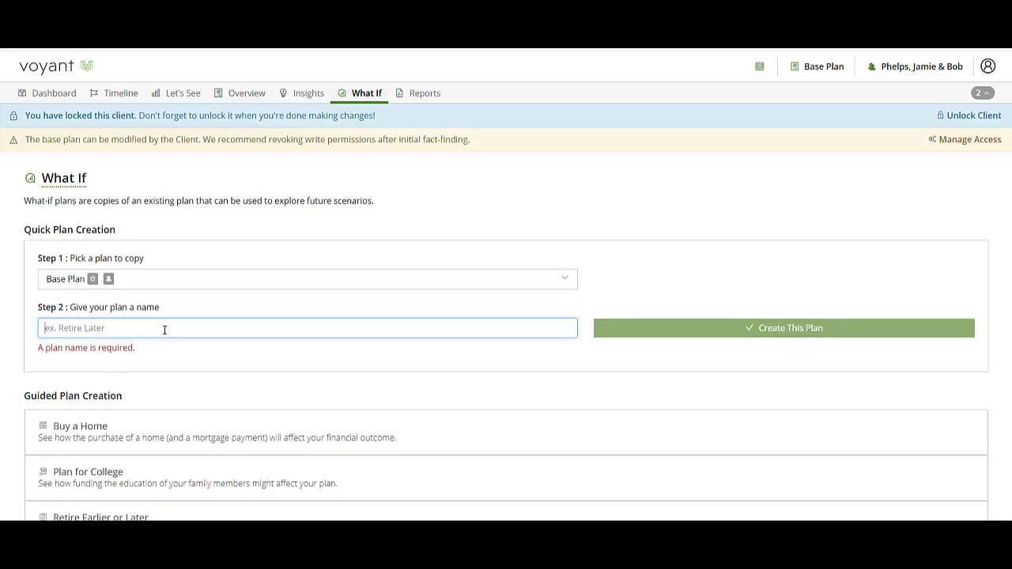
left_click(48, 98)
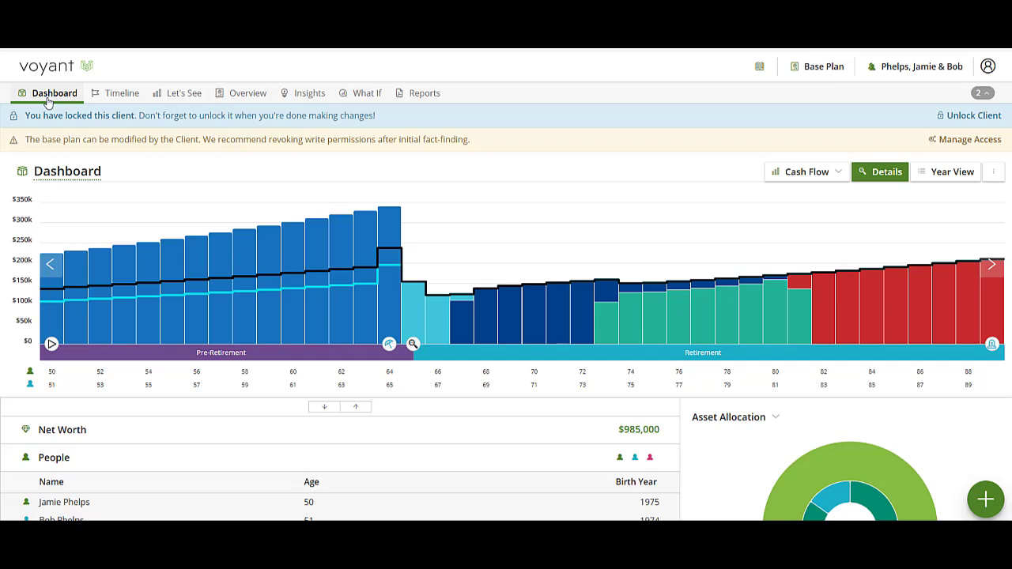
Open Request Support from the client name menu at the top right.
left_click(922, 66)
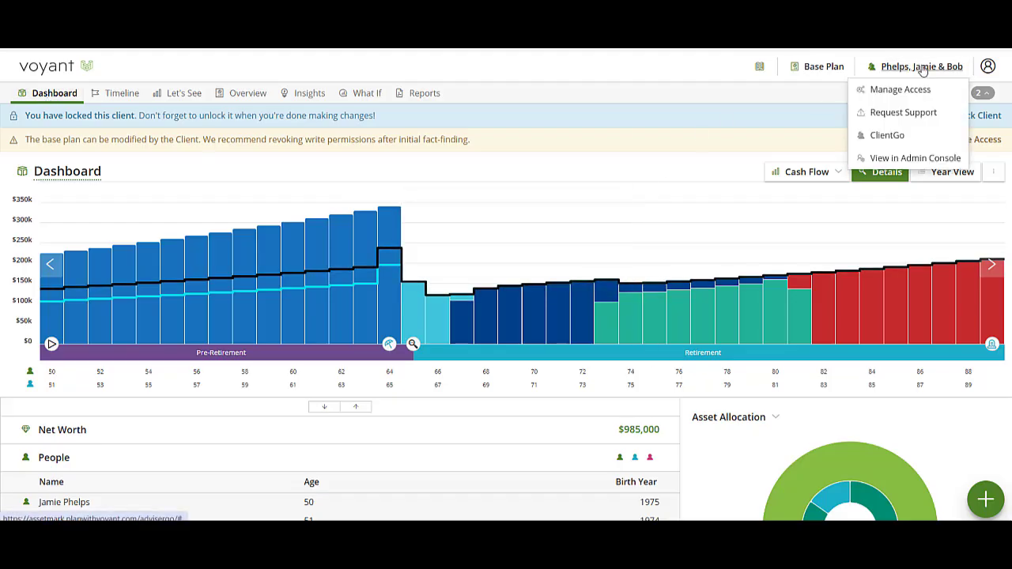
left_click(900, 113)
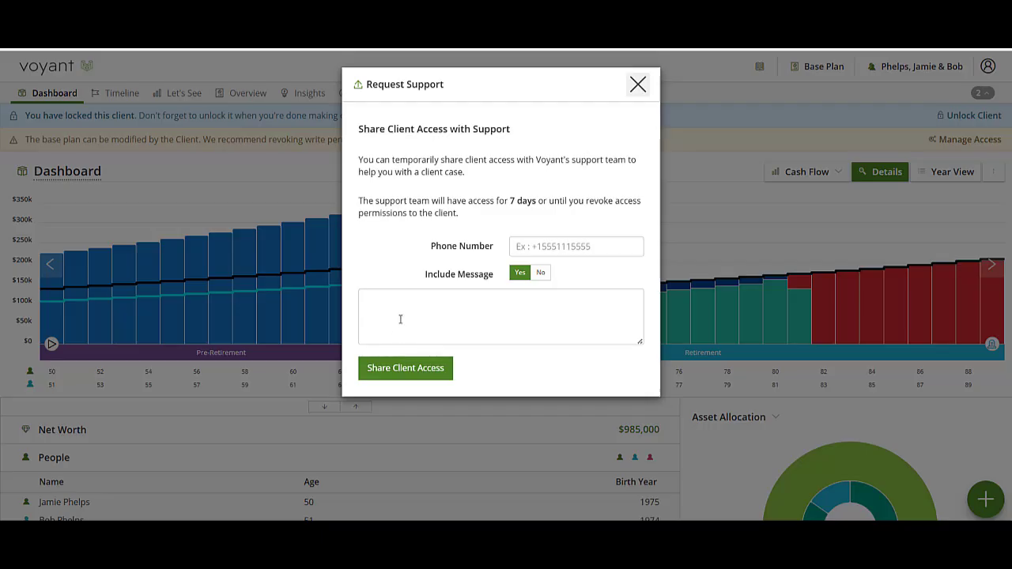